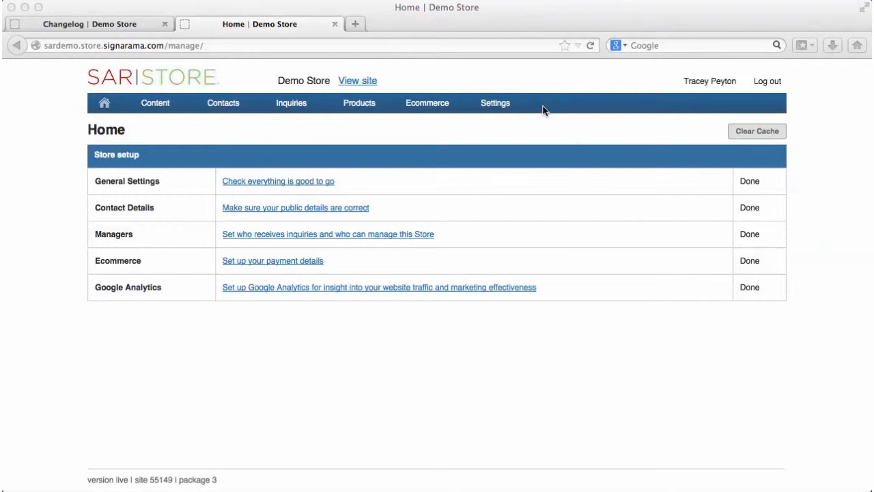
- Open the General Settings page and review the website attributes, products and pricing, and virtual catalog sections
click(501, 103)
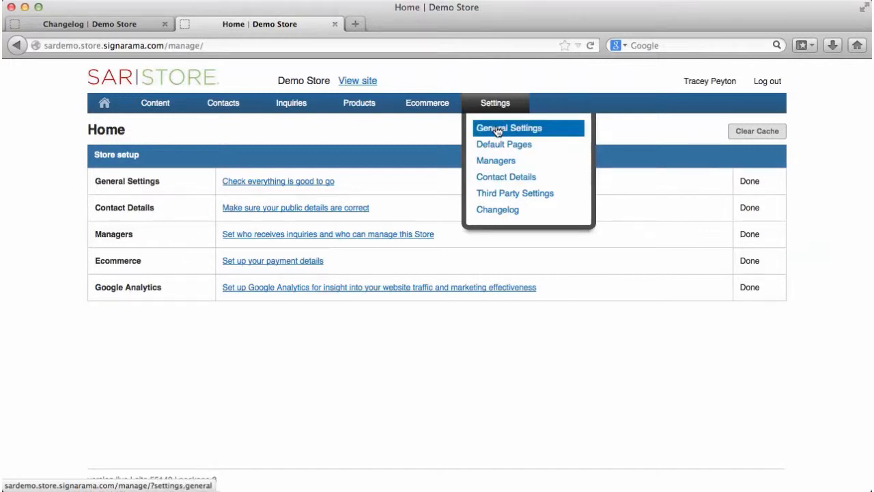
click(497, 131)
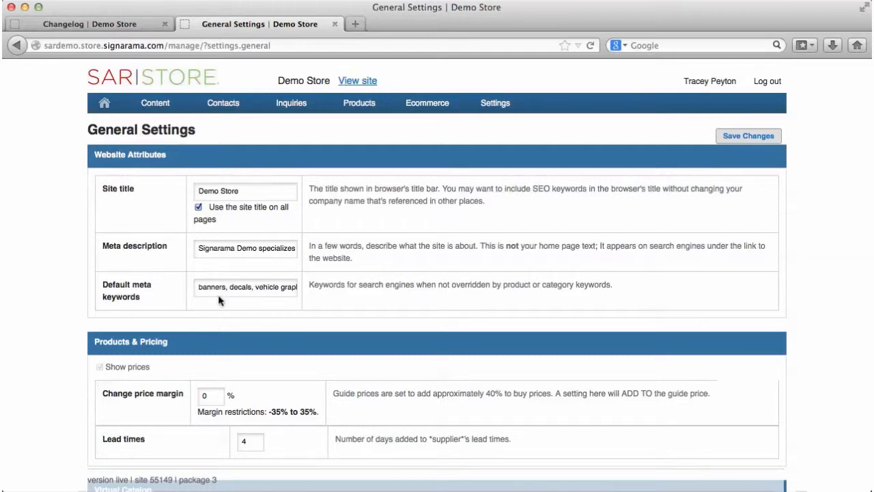
scroll(172, 297, down, 1)
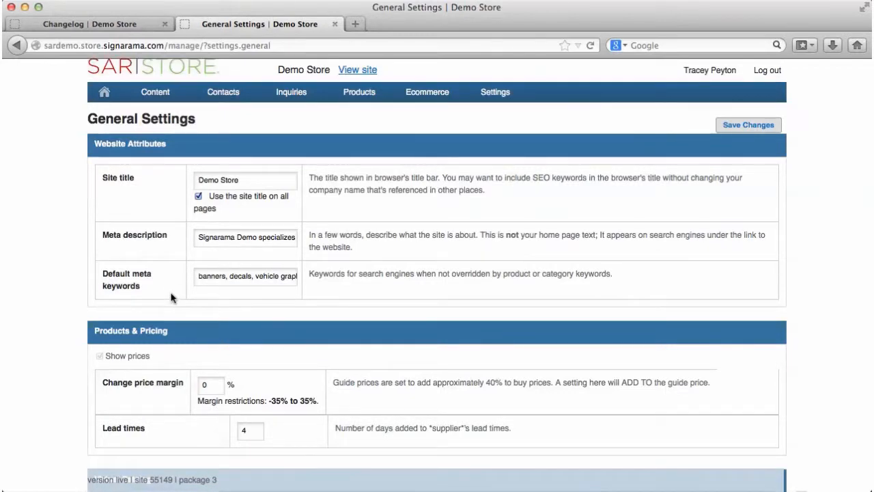
scroll(172, 297, down, 5)
scroll(172, 298, down, 3)
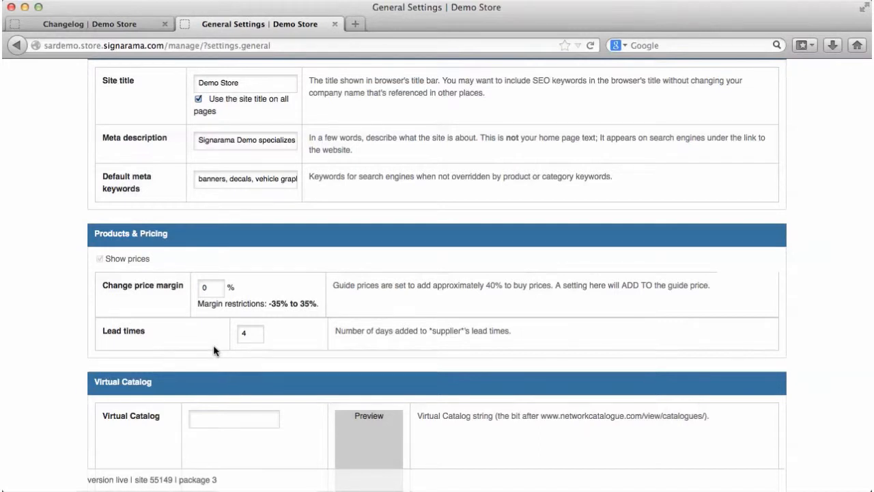
scroll(214, 350, up, 1)
scroll(213, 350, up, 5)
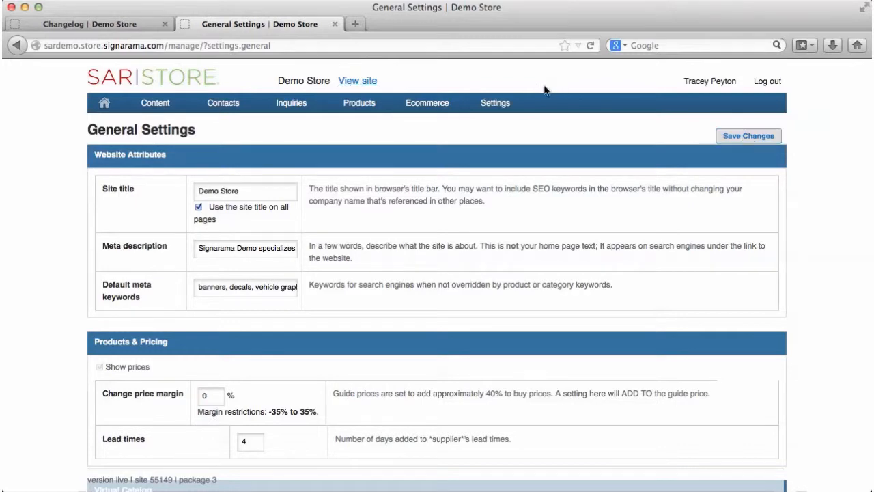
- Open the Managers settings page and save the manage, inquiries and orders permissions
mouse_move(506, 104)
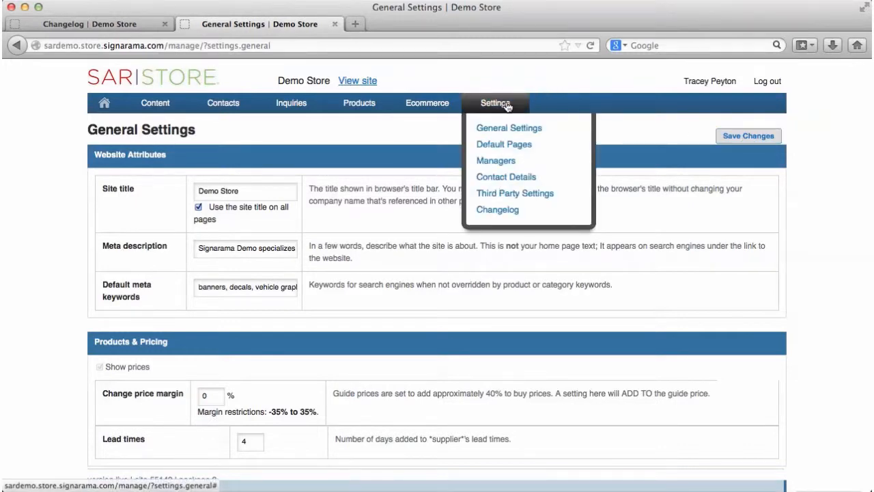
click(505, 162)
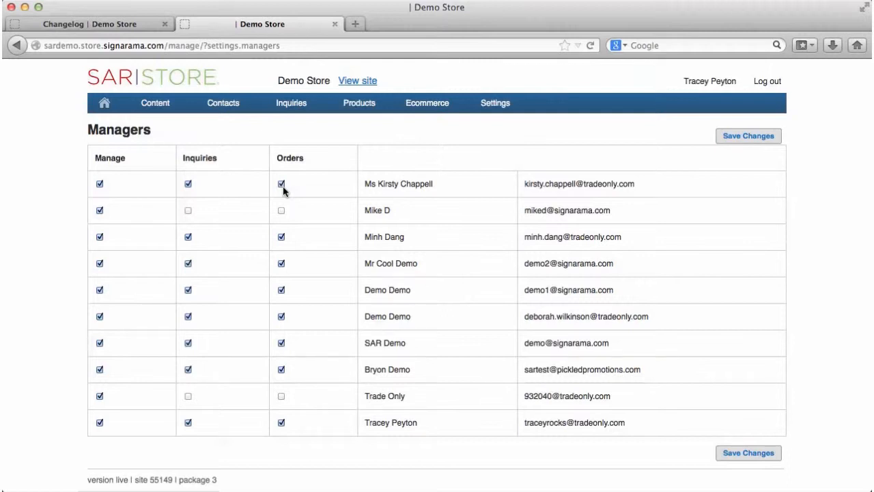
click(770, 137)
- Open the Contact Details settings page to review the store's public contact details
click(497, 106)
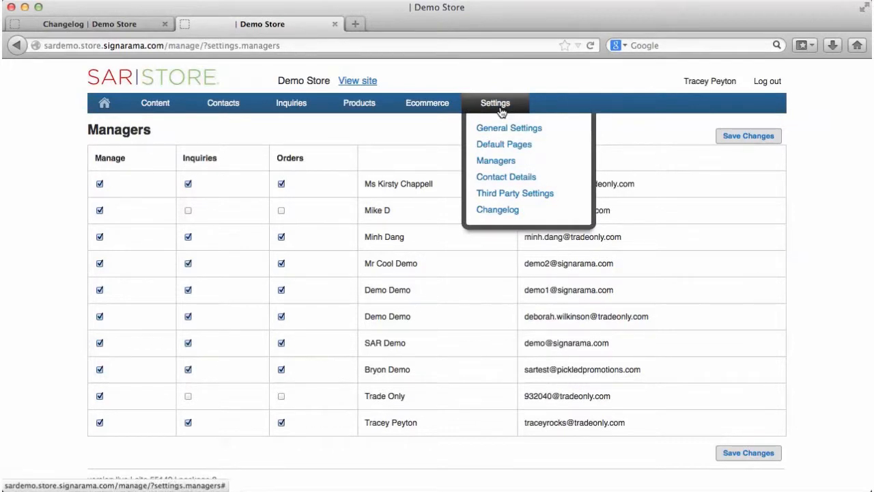
click(506, 179)
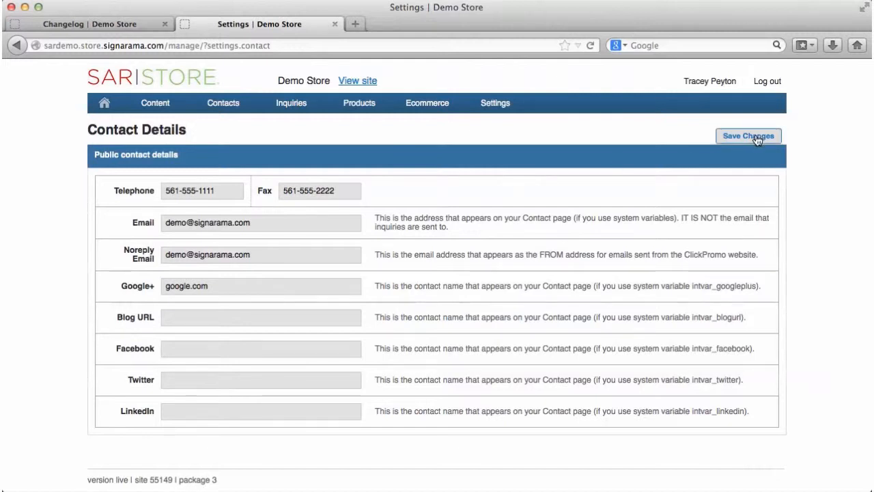
- Open the Default Pages settings and look through the list of franchisee page modules
mouse_move(500, 110)
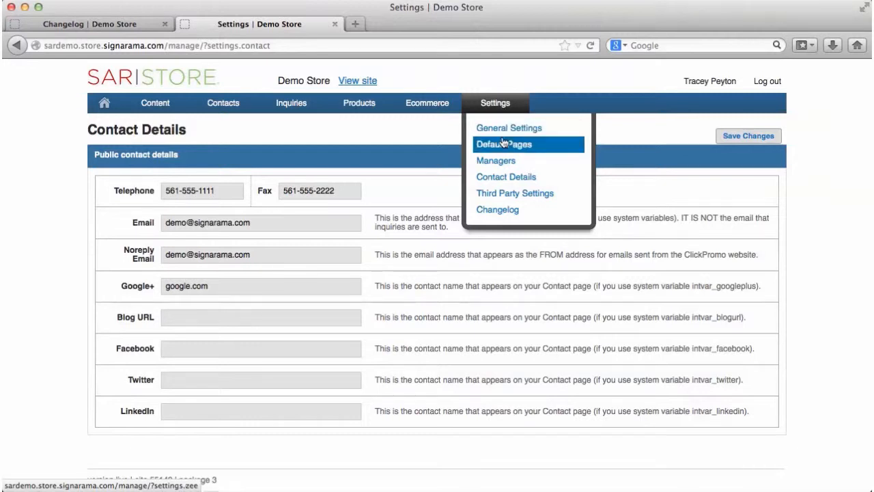
click(503, 145)
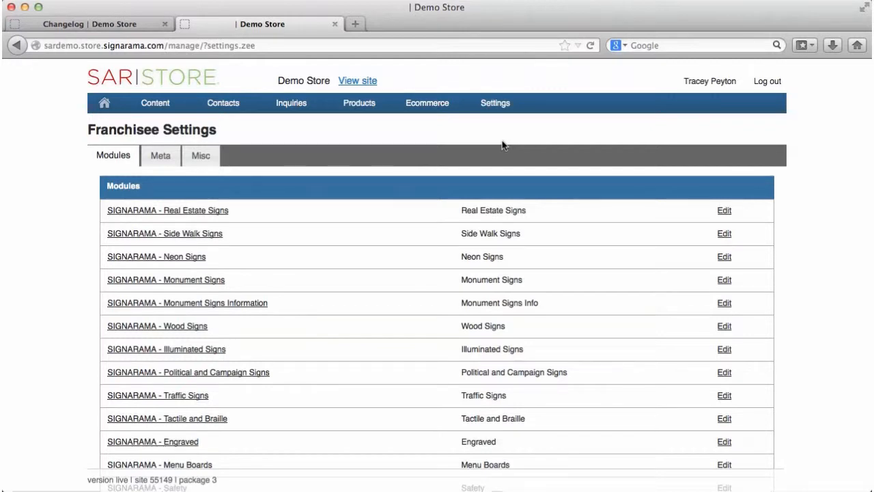
scroll(502, 144, down, 2)
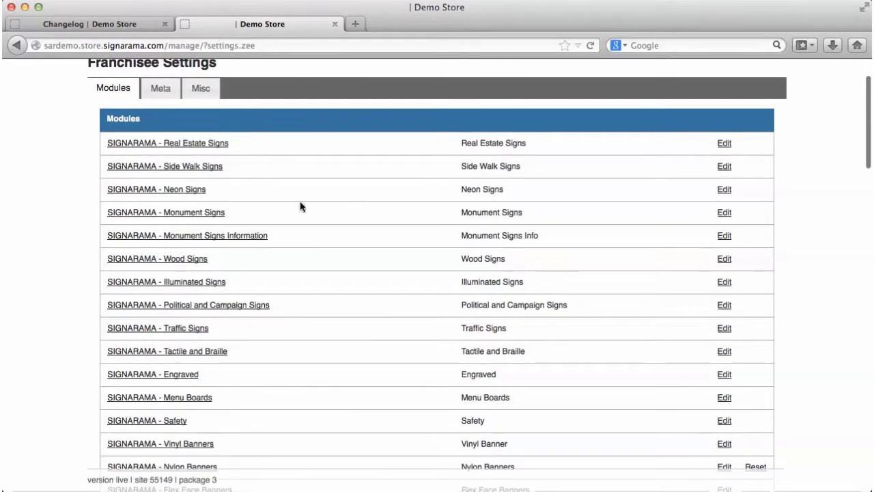
scroll(317, 216, down, 1)
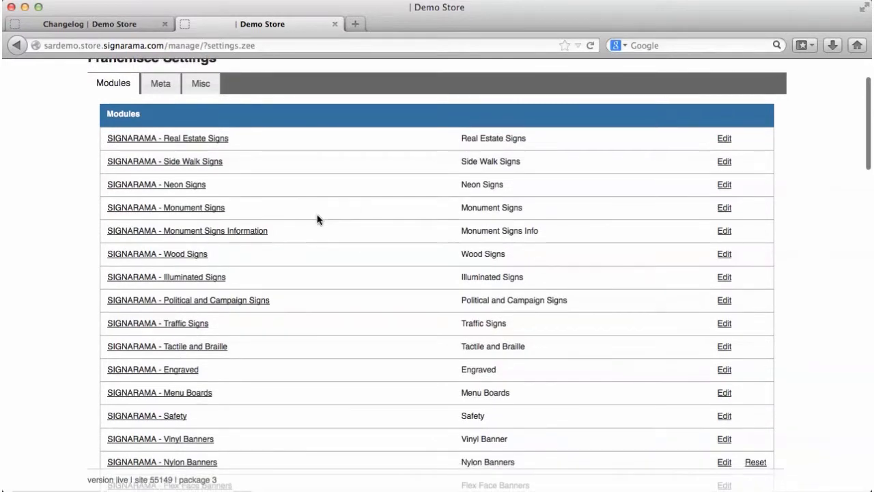
scroll(317, 219, down, 3)
scroll(317, 218, down, 3)
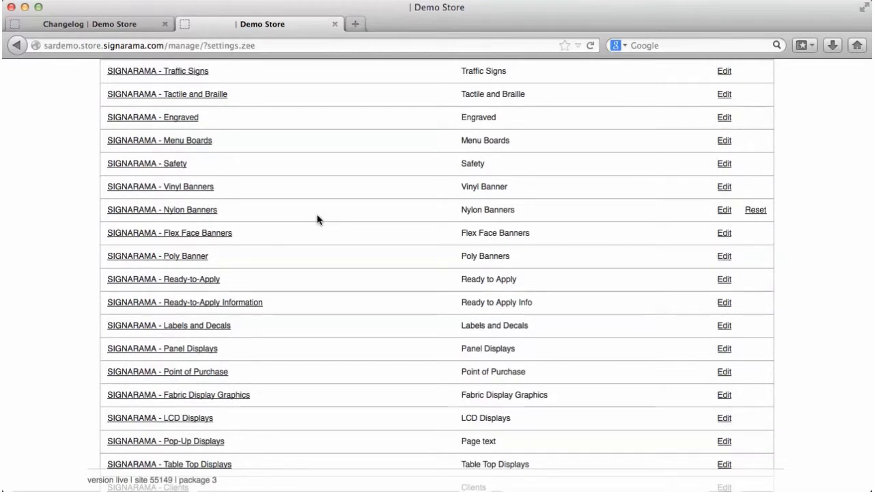
scroll(317, 218, up, 6)
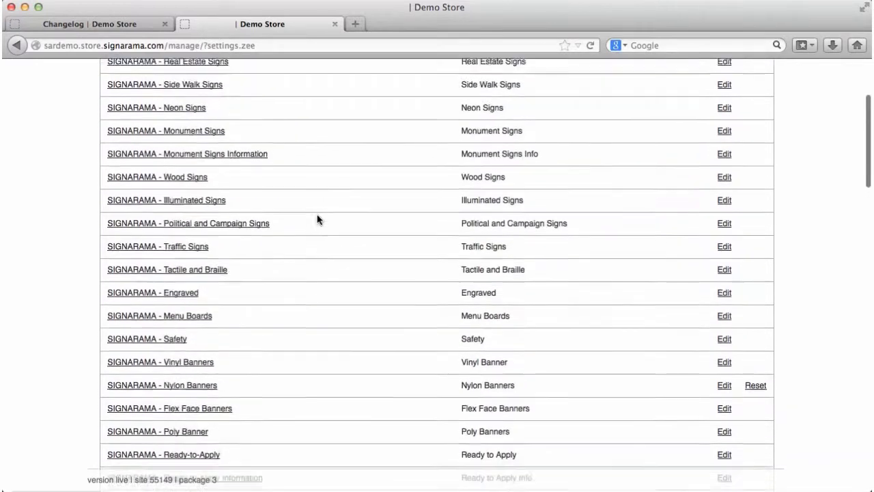
scroll(317, 219, up, 1)
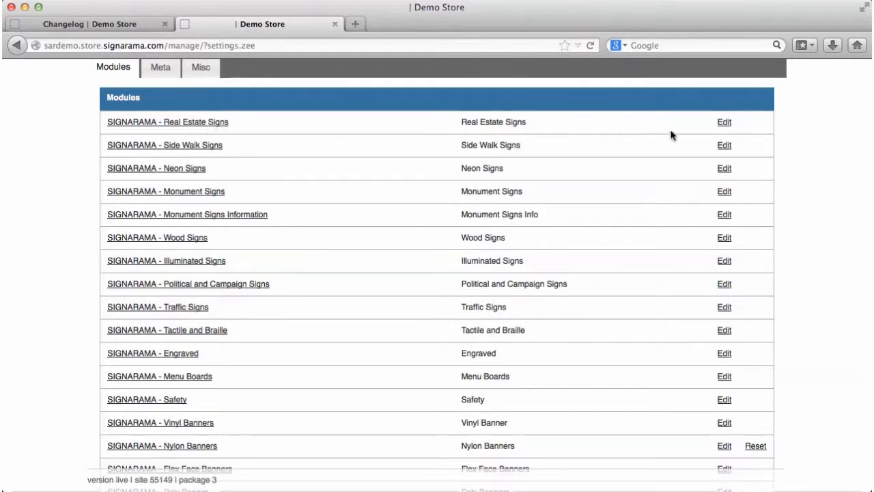
- Edit the Real Estate Signs module, adding "Please come and check us out a store near you." at the end of the description
click(726, 123)
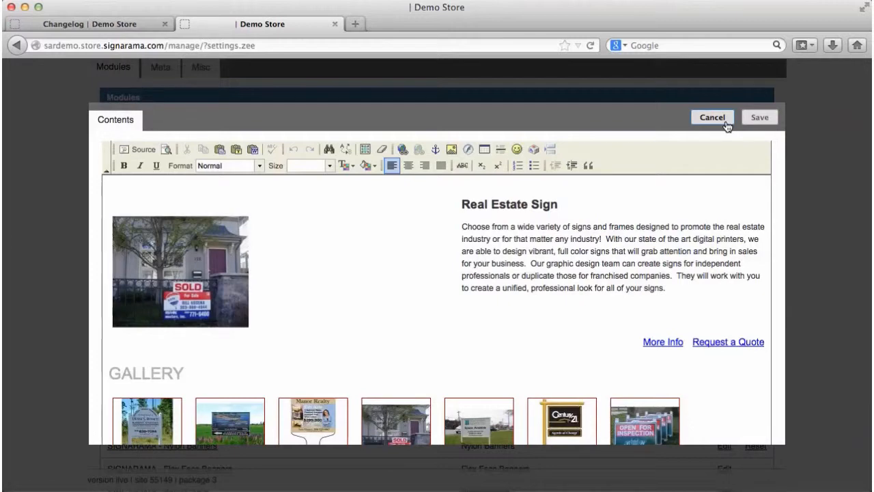
click(674, 289)
text(Please come)
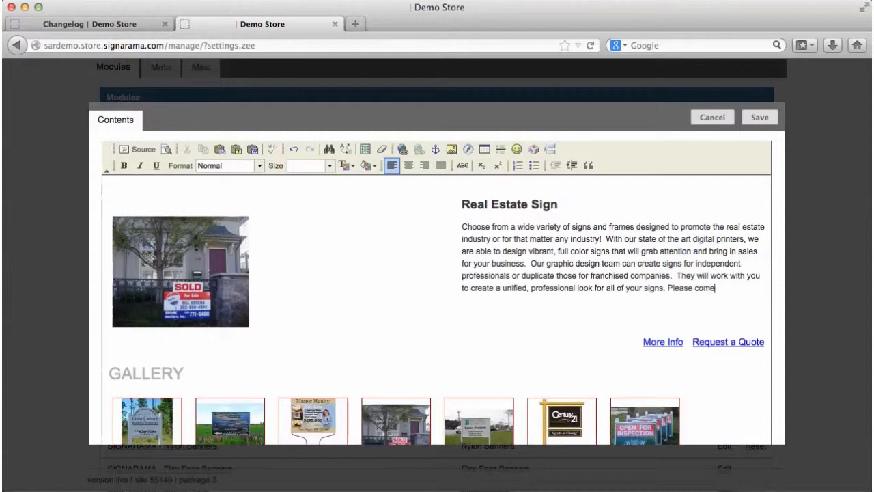
text( and )
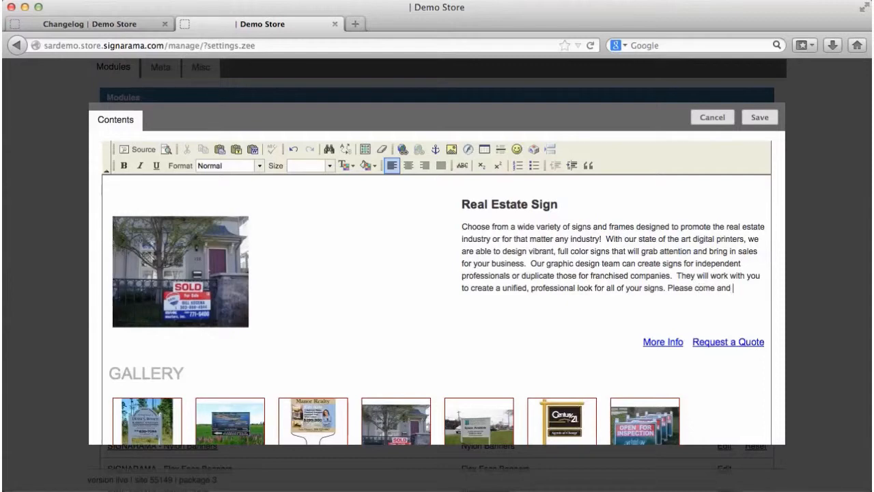
text(check us out a)
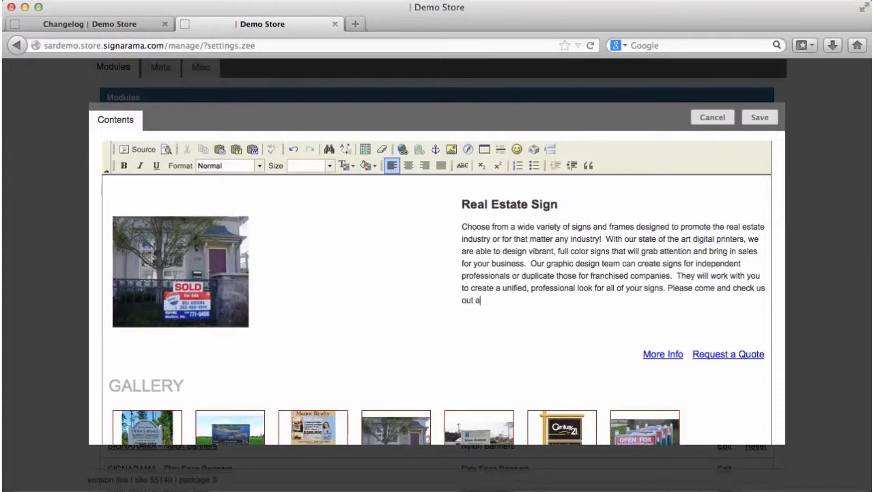
text( store near you.)
- Format the words "Please come and check us" in the description as bold, underlined and italic
drag(668, 287, 766, 292)
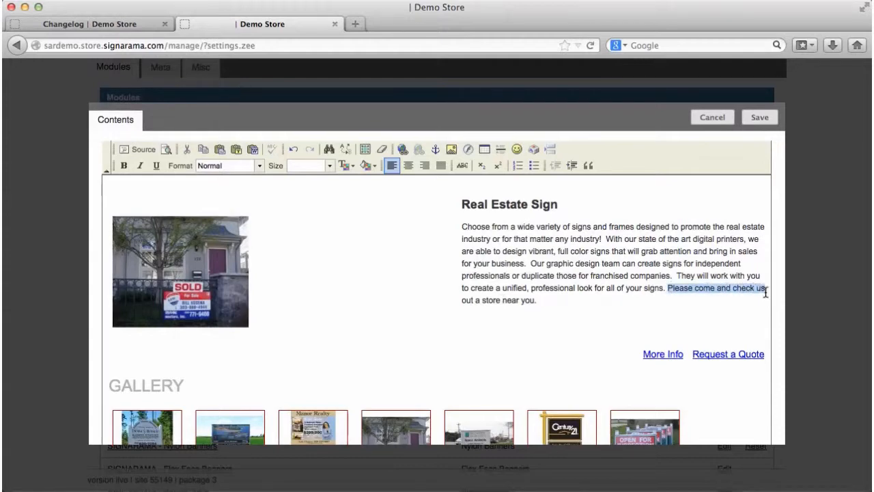
click(124, 165)
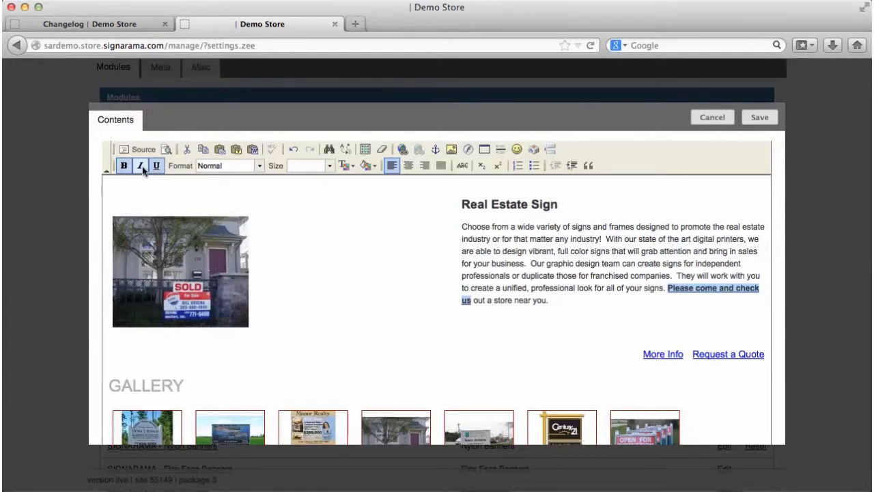
click(141, 166)
click(260, 166)
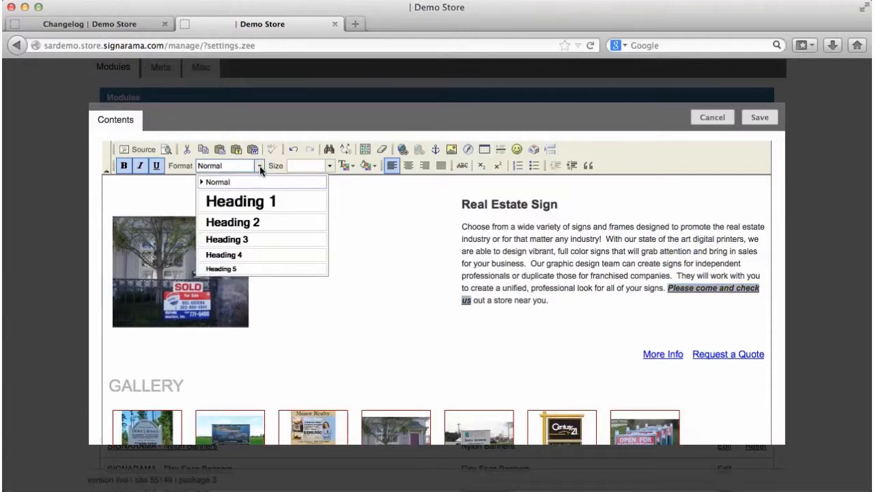
click(380, 224)
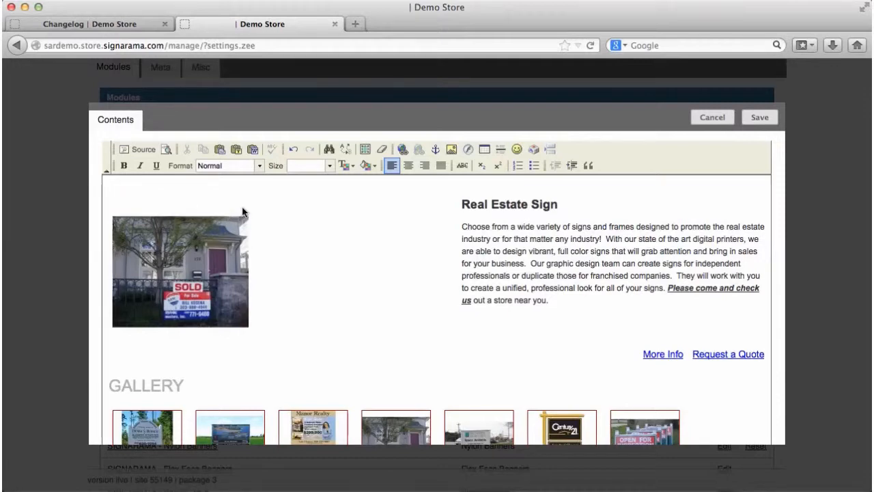
- Start inserting an image into the module and upload 6Peytons Flooring.jpeg from the Desktop to the server's Banner Images folder
scroll(323, 216, down, 2)
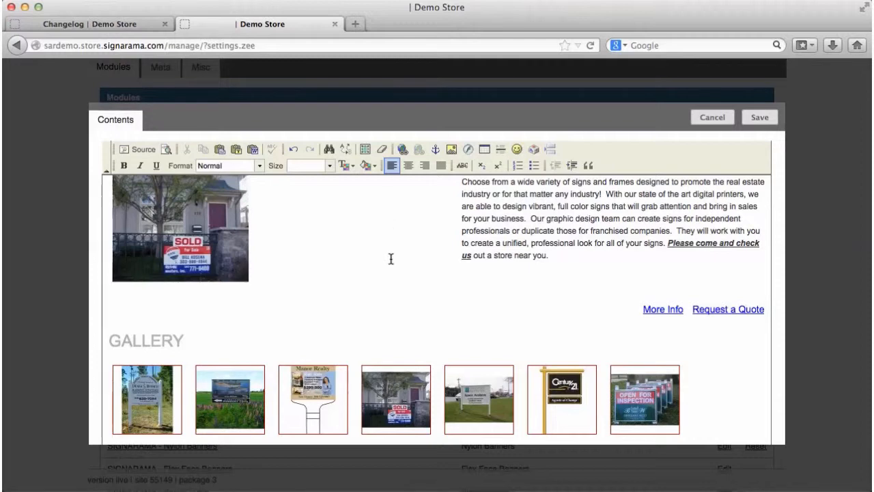
scroll(396, 275, up, 2)
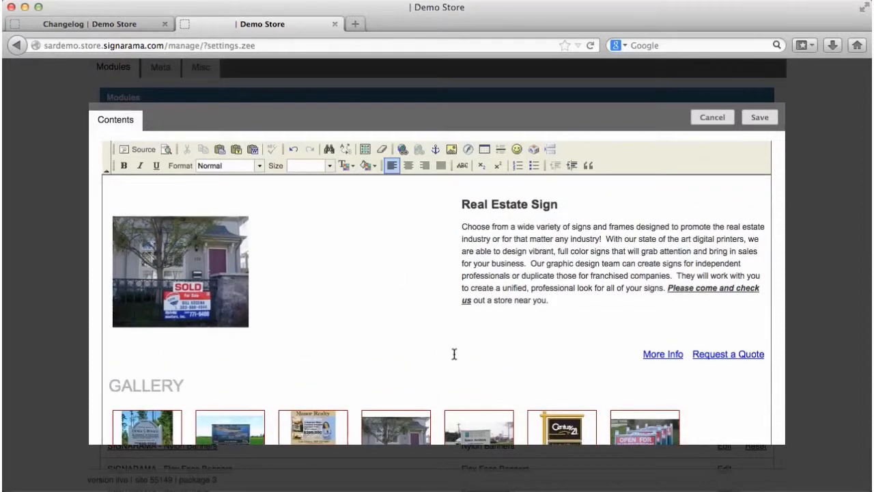
click(453, 153)
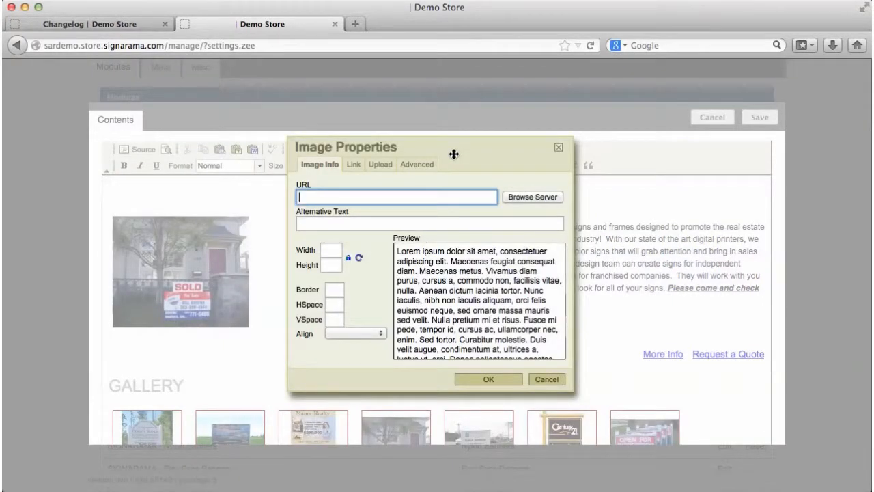
click(532, 197)
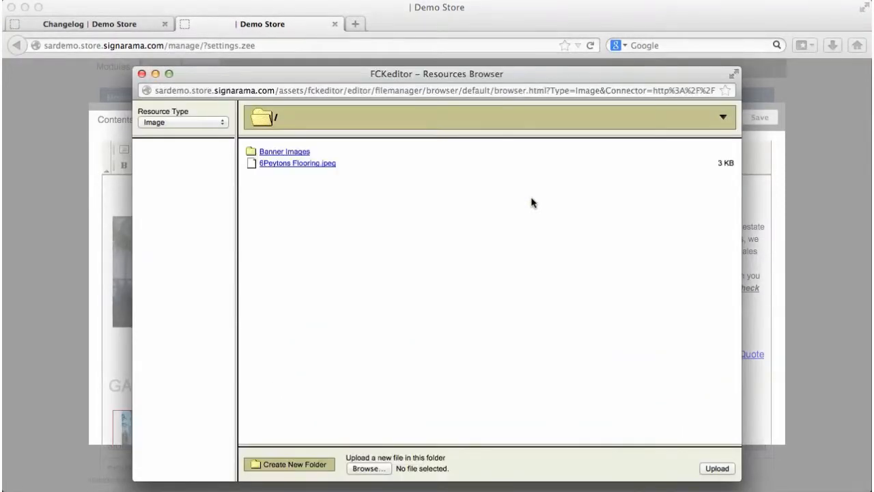
click(288, 153)
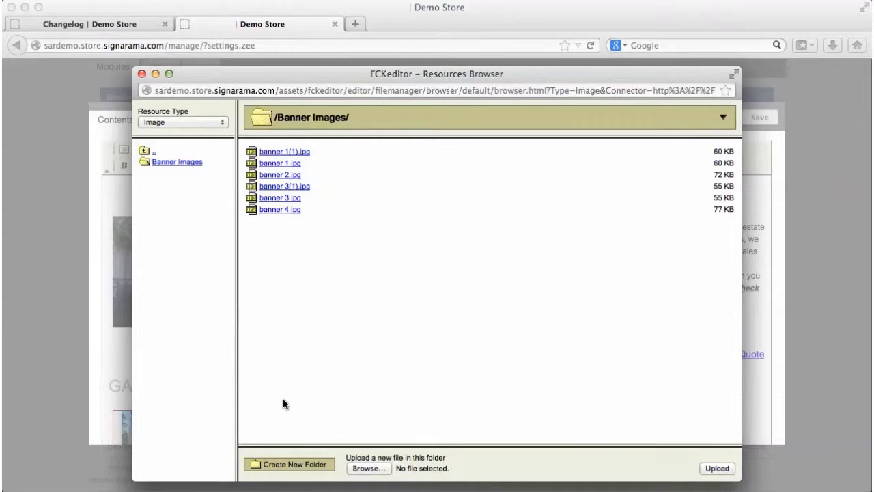
click(368, 468)
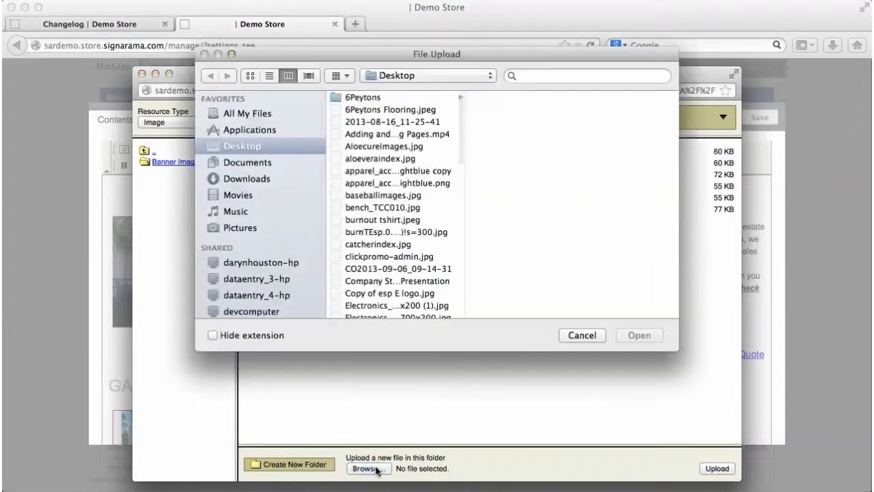
click(387, 110)
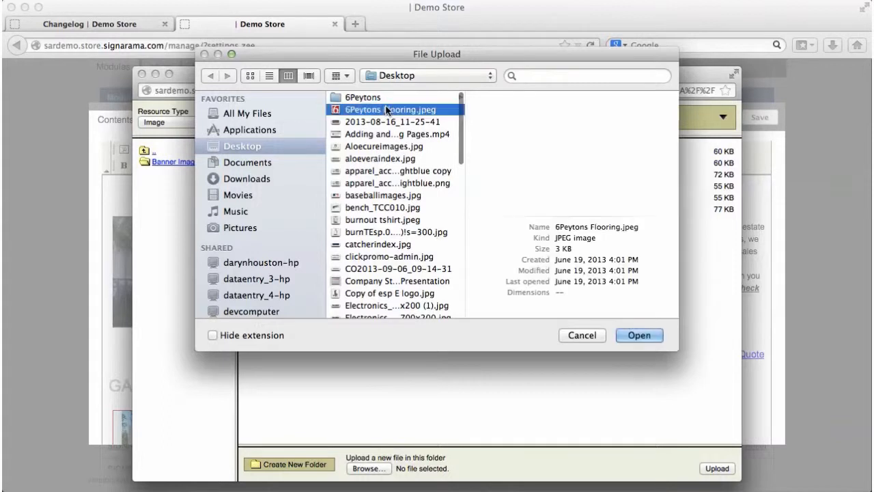
click(640, 334)
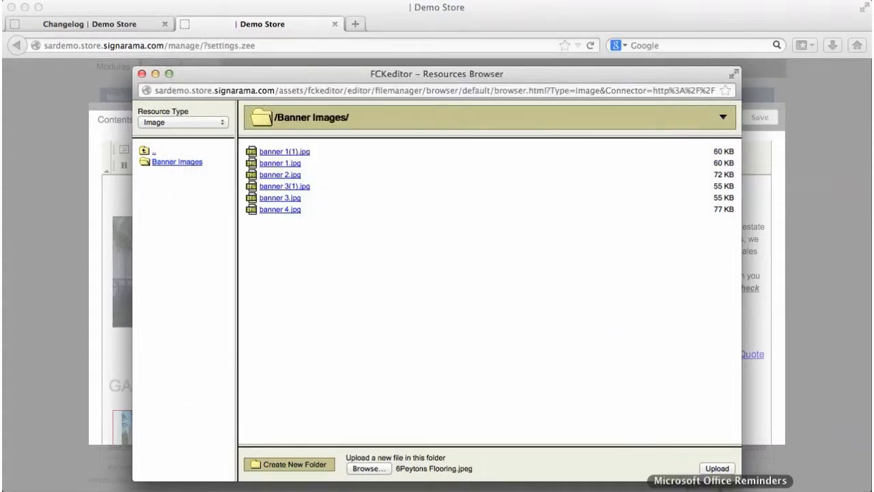
click(717, 469)
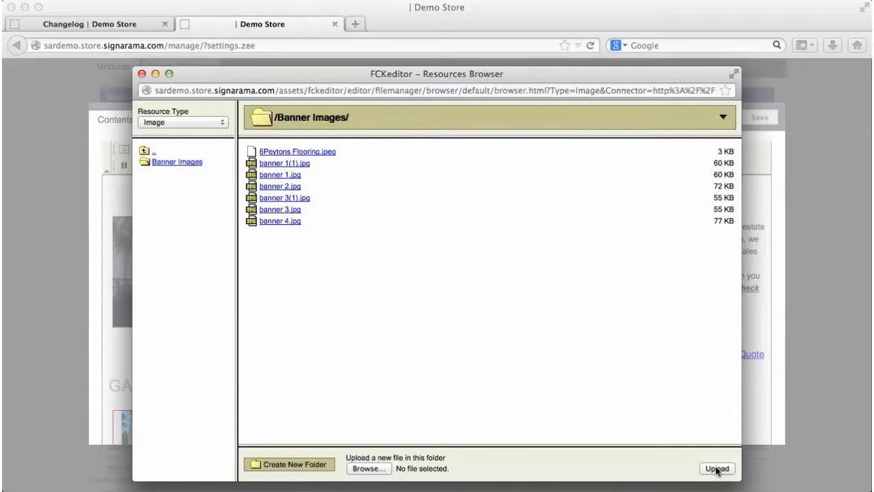
- Choose the uploaded 6Peytons Flooring.jpeg as the image and set its width to 100 with proportions locked
click(318, 151)
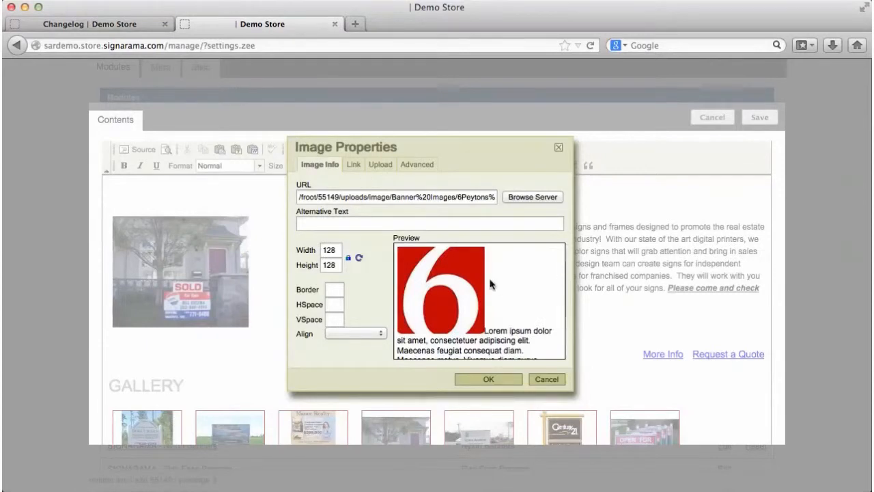
double_click(331, 250)
text(100)
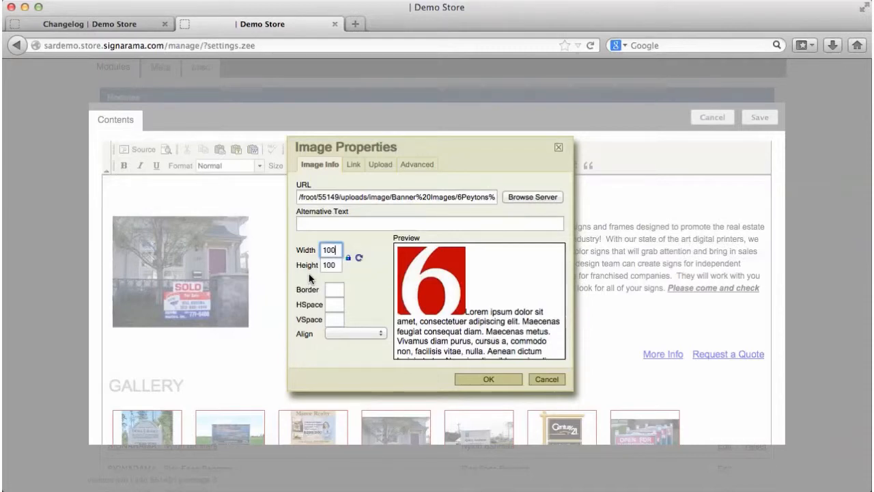
- Check the image's link and target options, leave them unset, and insert the image at the start of the Real Estate Signs module
click(348, 259)
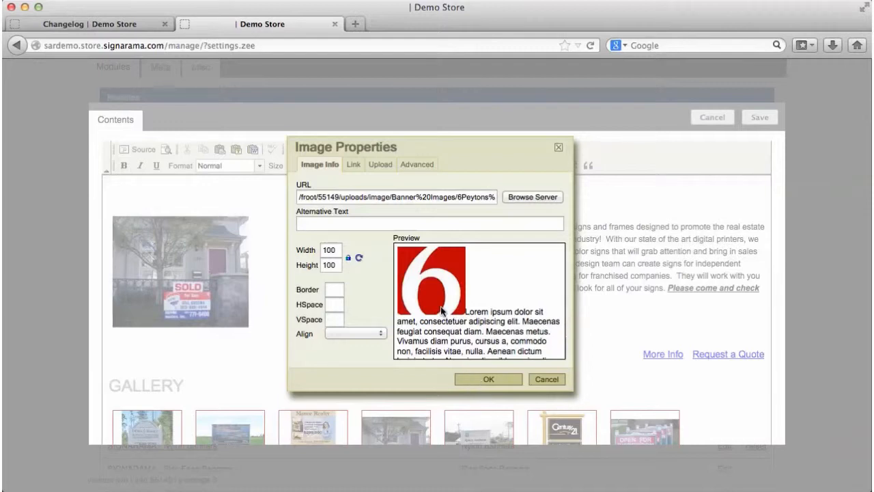
click(354, 165)
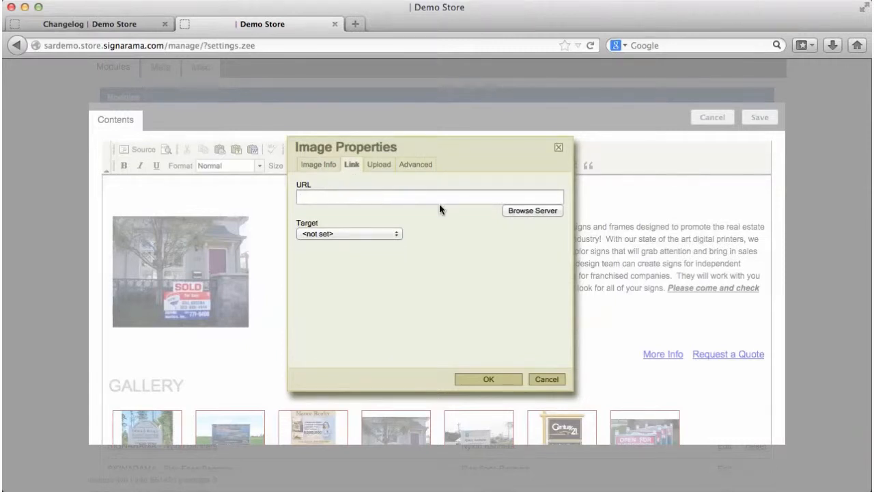
click(397, 234)
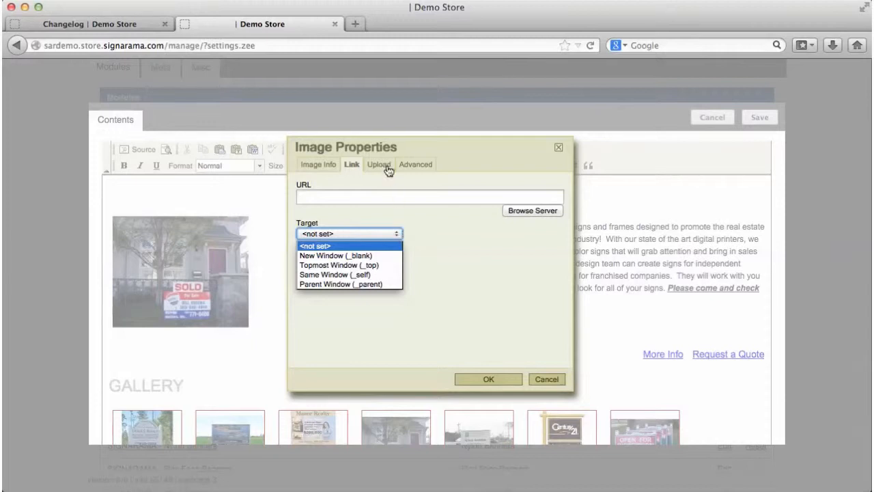
click(515, 380)
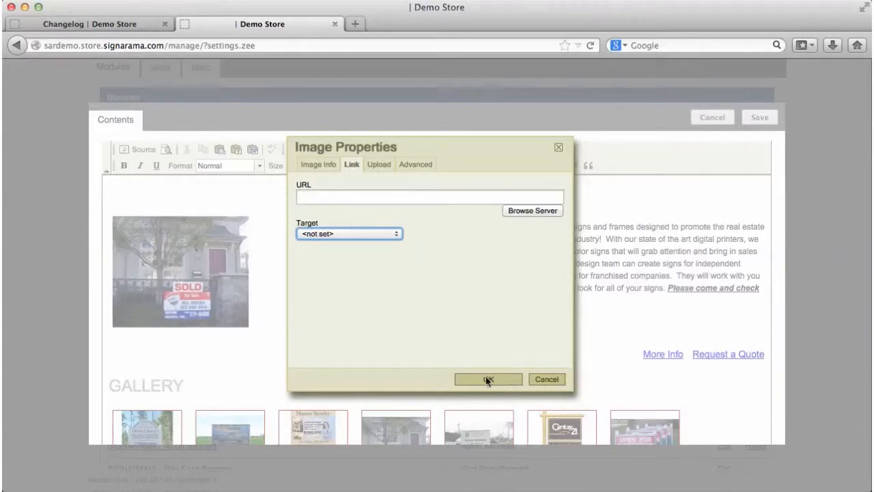
click(486, 376)
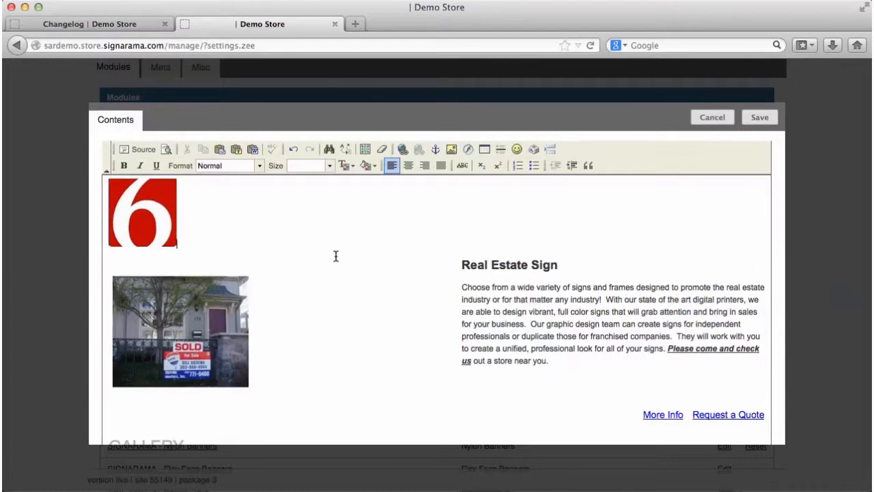
scroll(335, 256, down, 3)
scroll(335, 256, up, 2)
scroll(335, 255, up, 1)
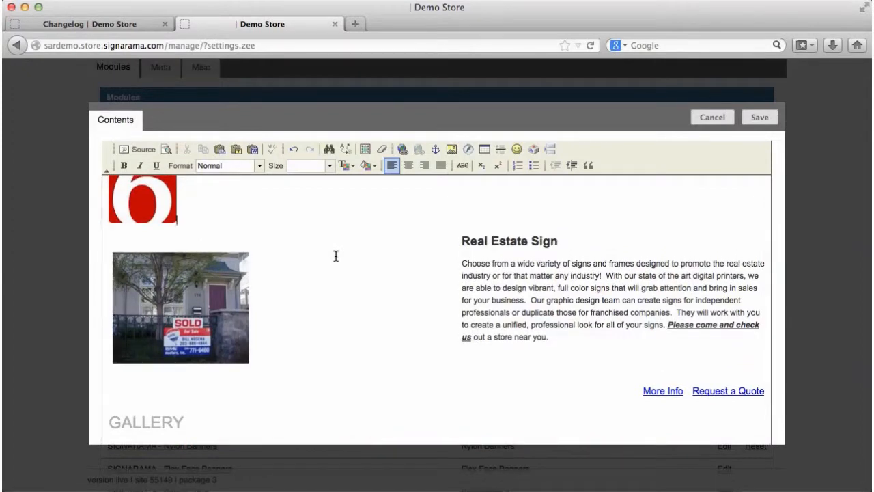
scroll(335, 255, up, 3)
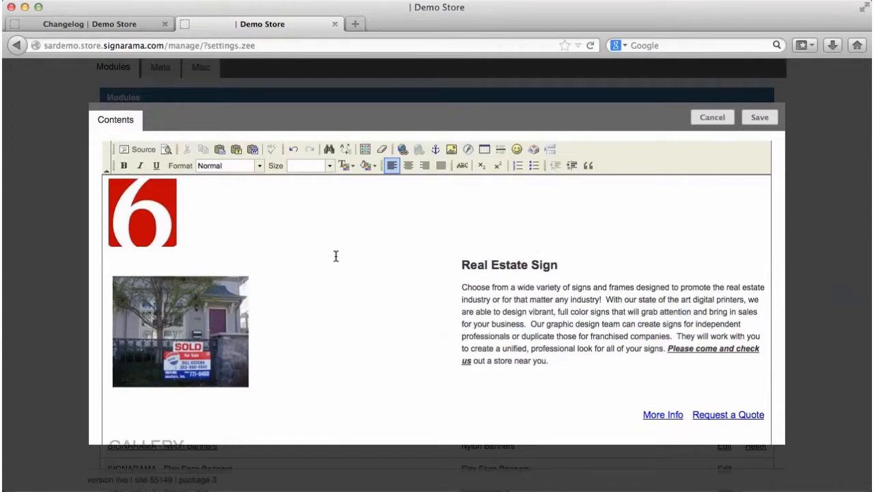
- Review the link types offered for the SOLD sign house photo, then leave the Link dialog without adding a link
click(218, 332)
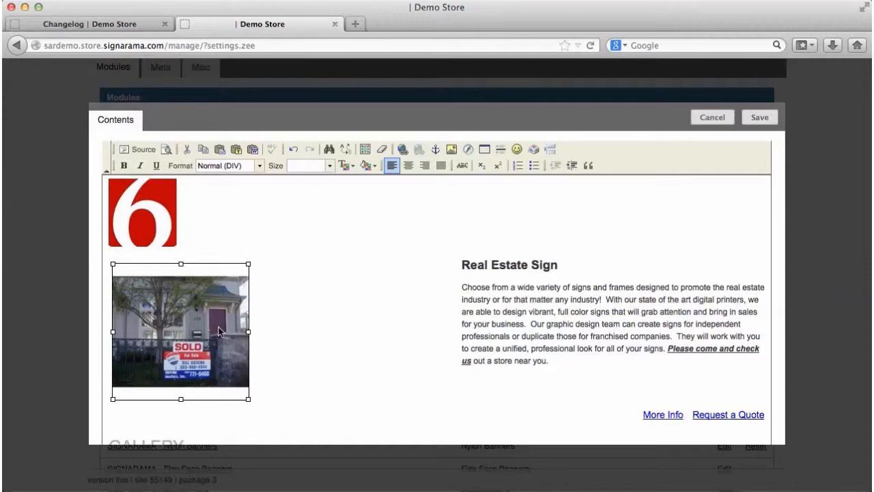
click(404, 150)
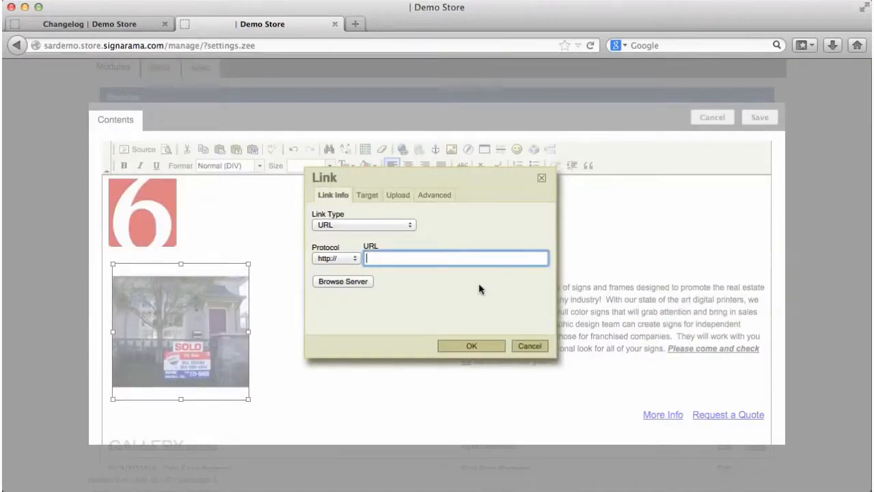
click(410, 228)
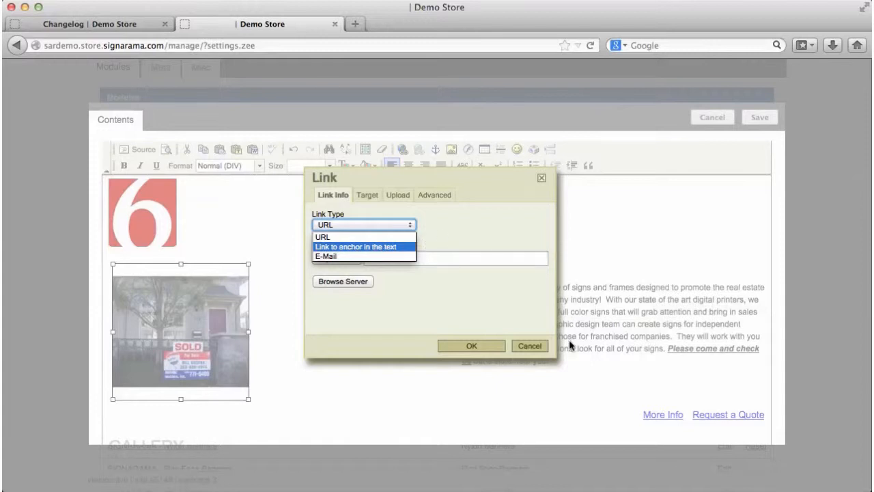
click(489, 325)
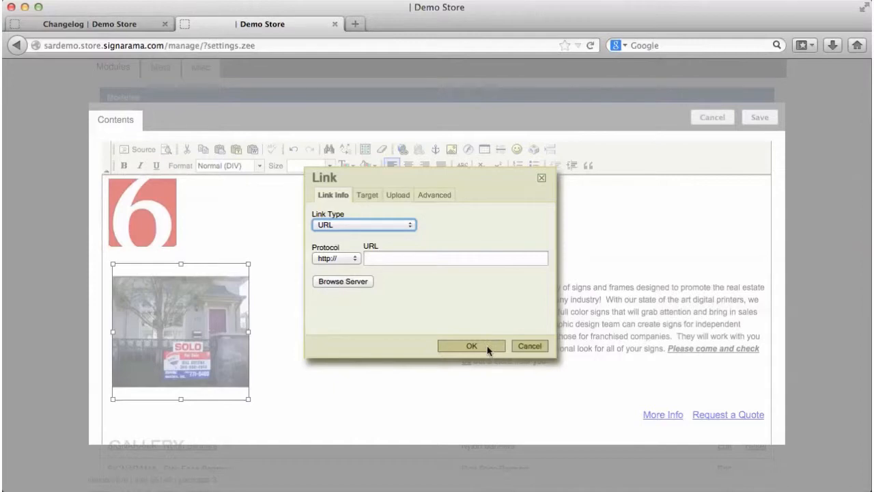
click(486, 345)
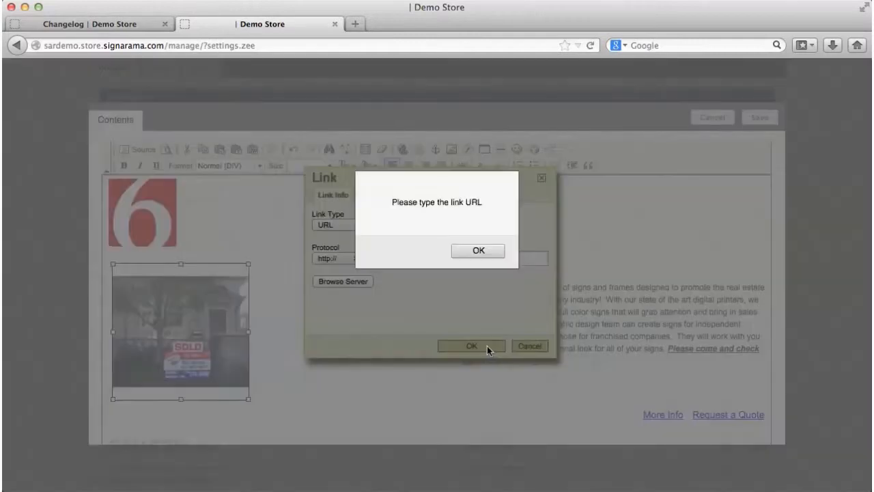
click(480, 250)
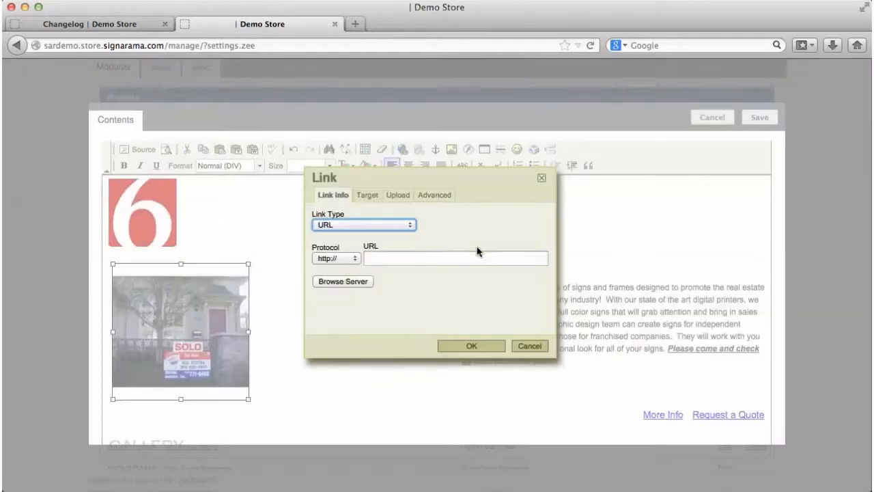
click(530, 346)
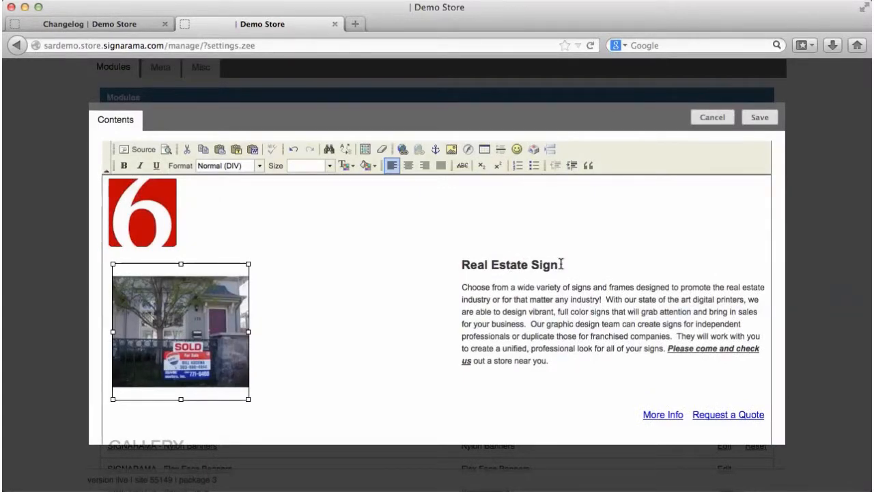
- Look at the link options for the "Real Estate Sign" heading and leave them without adding a link
drag(562, 265, 462, 265)
click(462, 264)
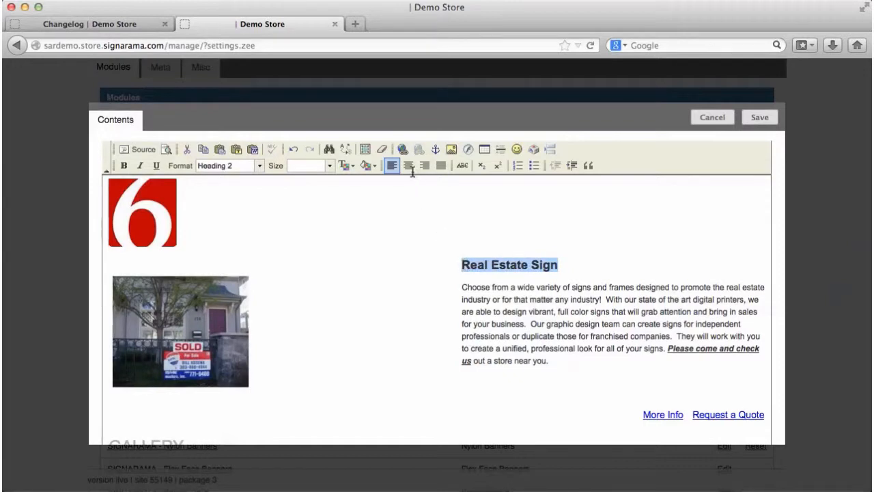
click(404, 148)
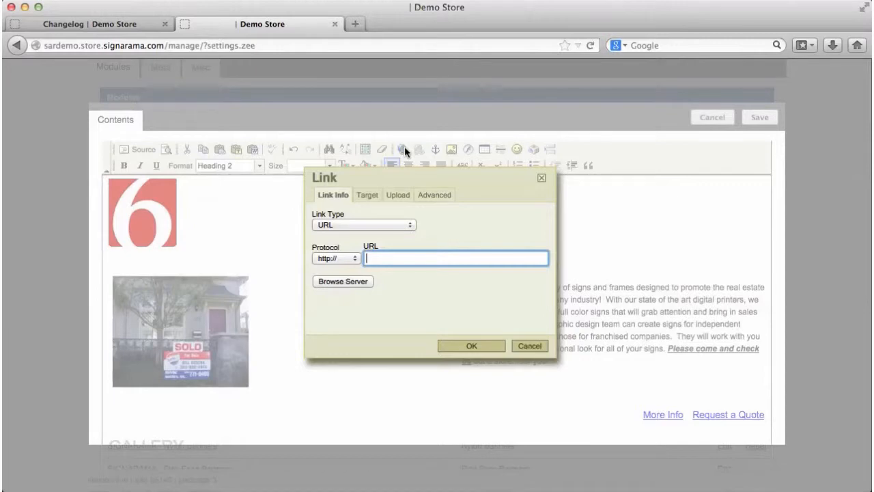
click(540, 349)
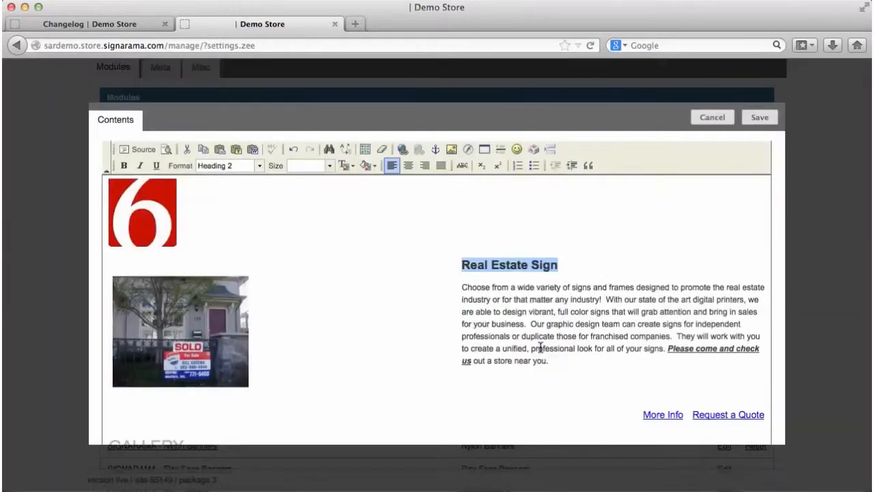
- Deselect the heading and save the edited Real Estate Signs module
click(617, 242)
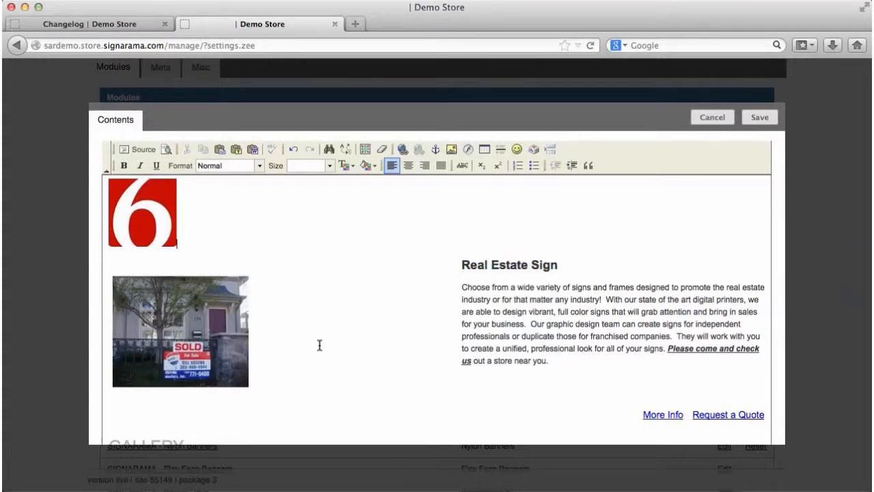
click(759, 118)
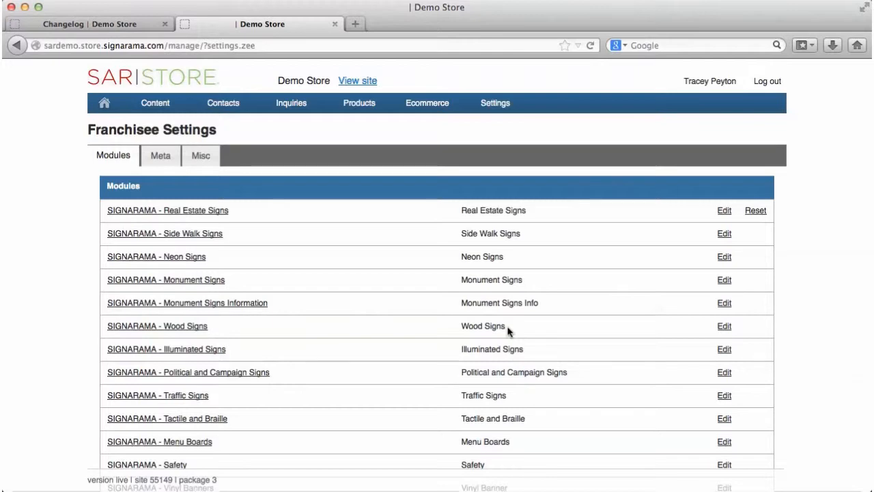
- Examine the default pages' meta tags, including the editable title, description and keywords of the About Us page
click(159, 155)
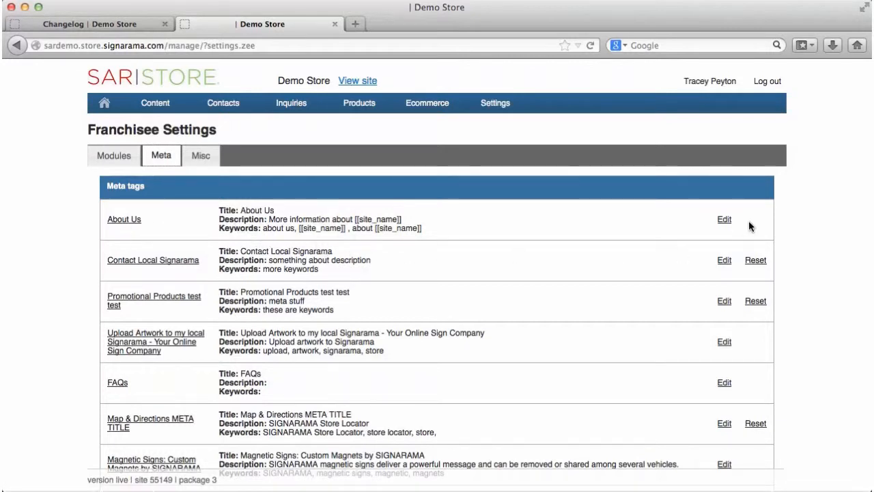
click(724, 220)
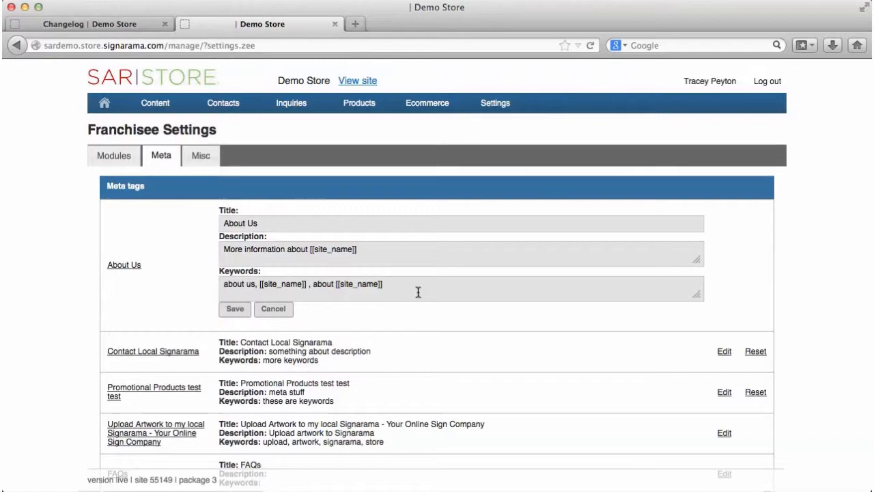
scroll(417, 292, down, 4)
scroll(418, 295, down, 12)
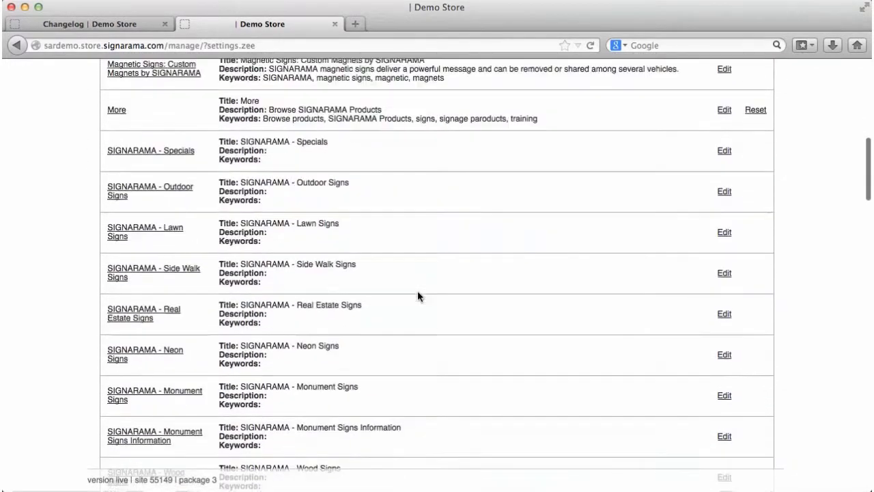
scroll(418, 295, down, 12)
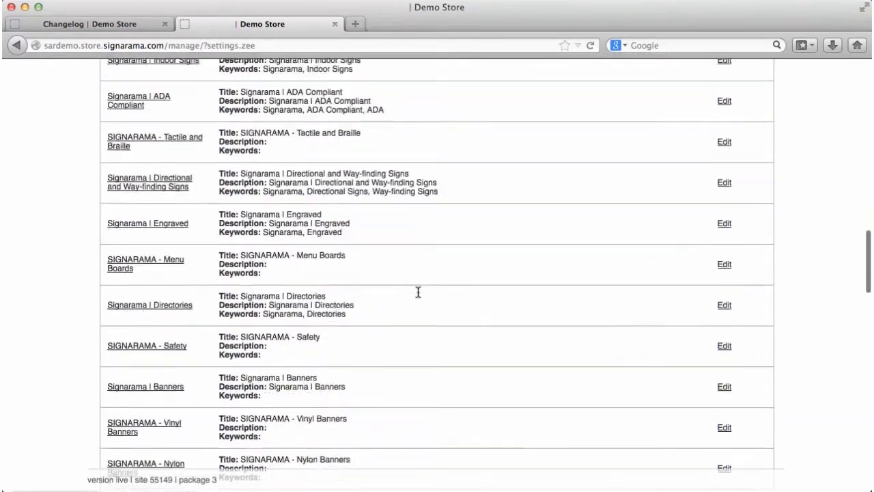
scroll(418, 295, down, 10)
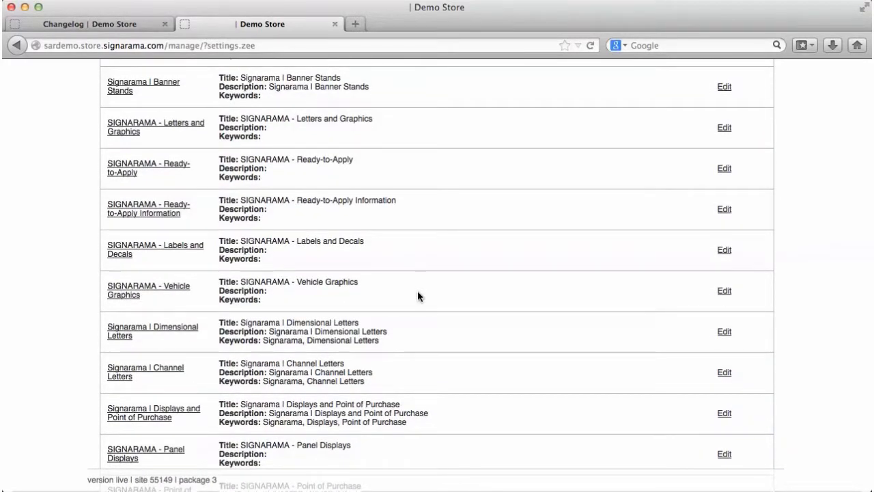
scroll(417, 295, up, 10)
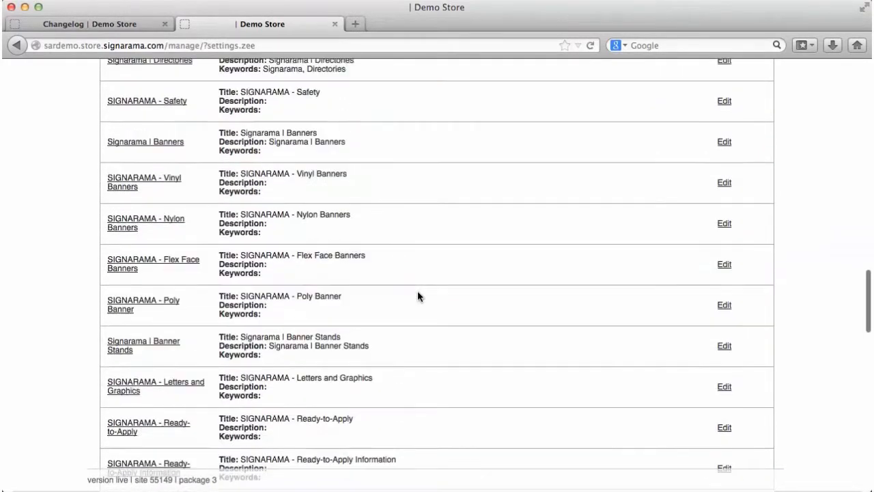
scroll(418, 295, up, 12)
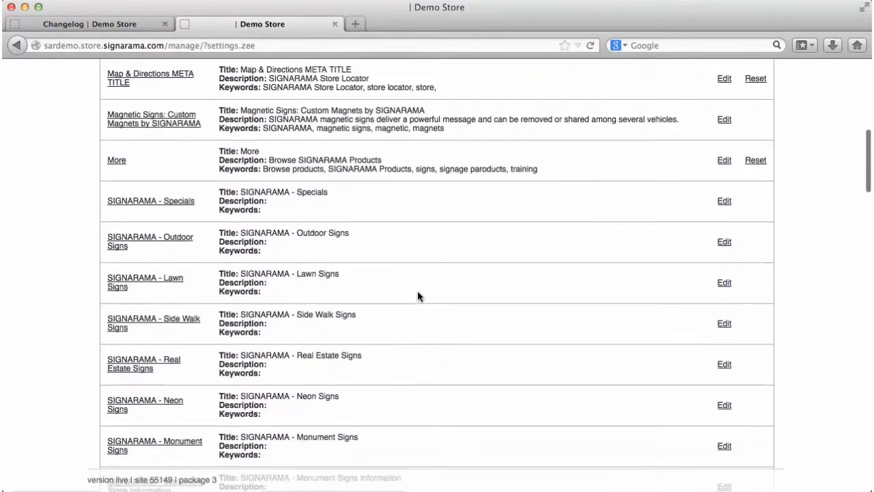
scroll(417, 290, up, 4)
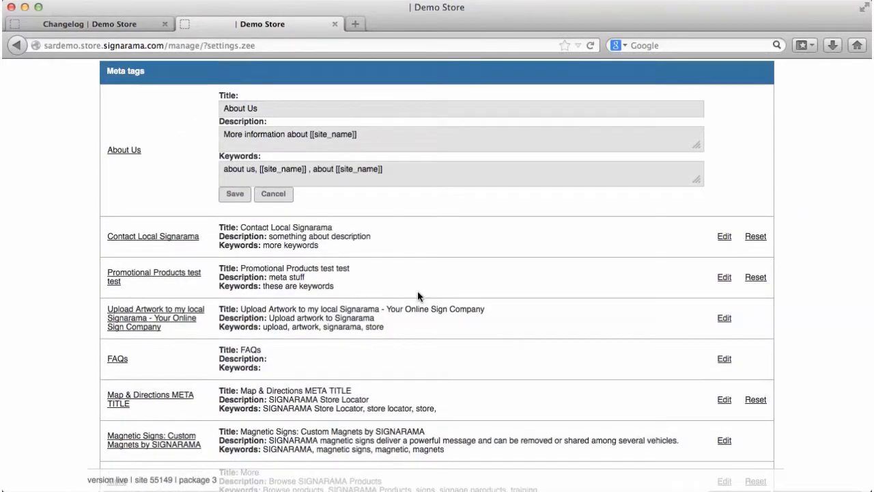
scroll(418, 290, up, 2)
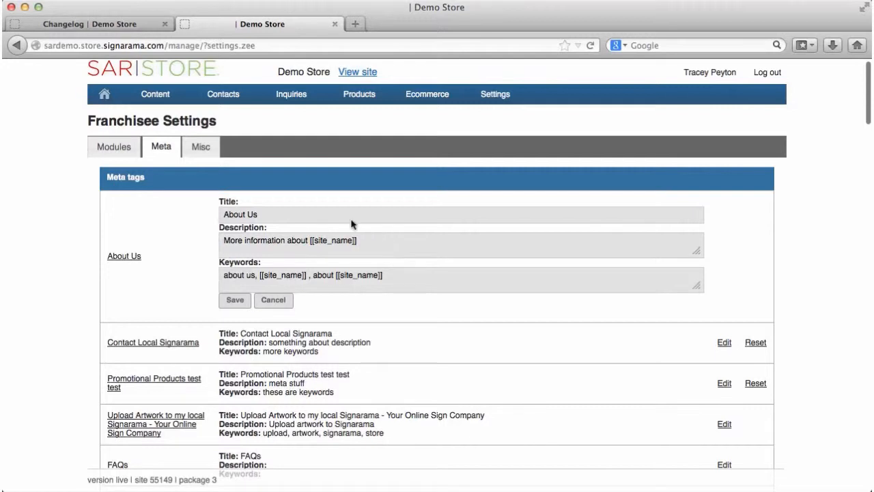
- View the Misc settings and the file selection for the Storefront image, cancelling without choosing a file
click(202, 147)
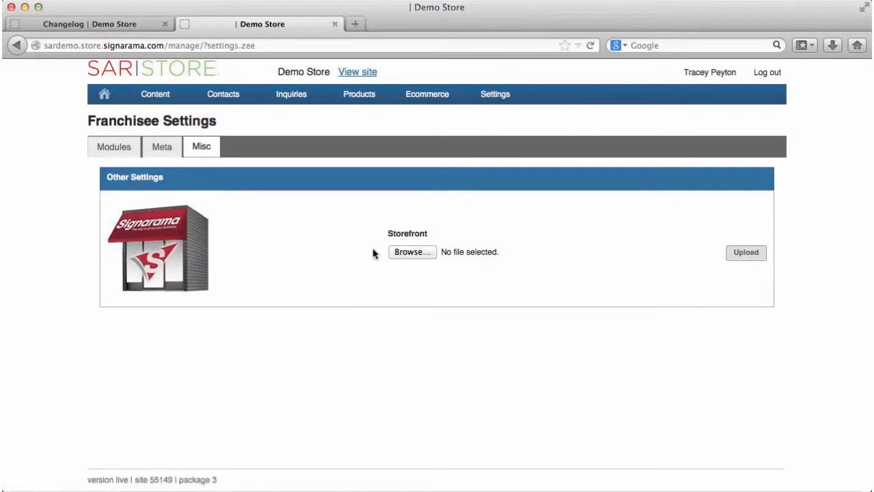
click(413, 253)
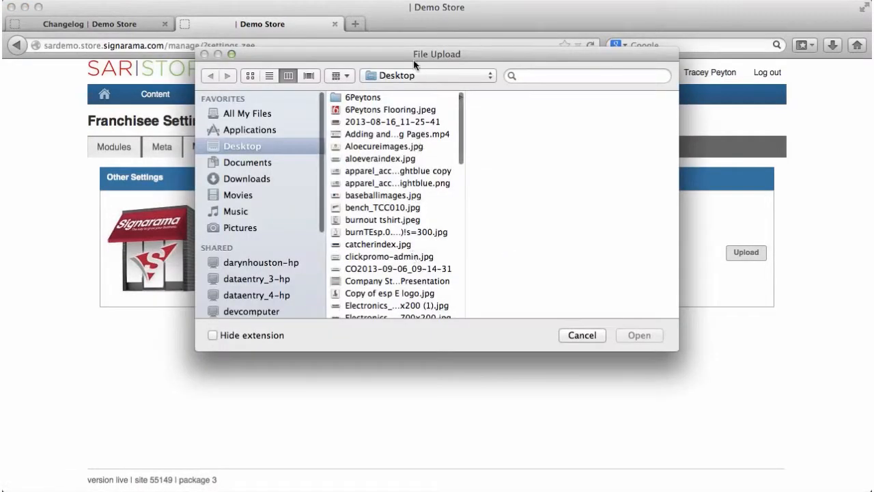
click(591, 334)
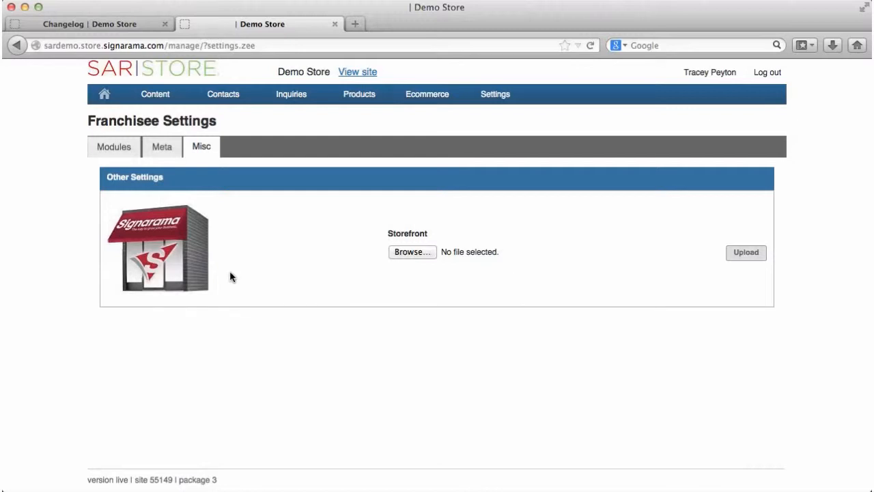
- View the store's changelog and open the Demo Store's public site
mouse_move(499, 100)
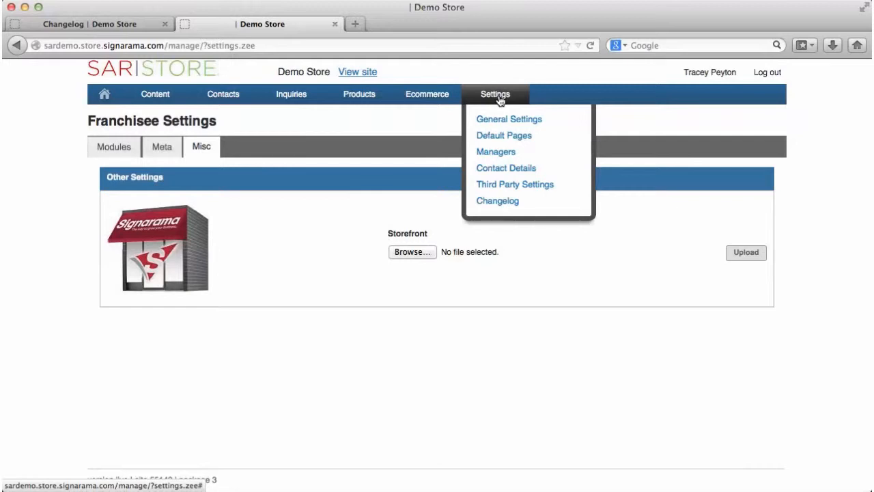
click(511, 206)
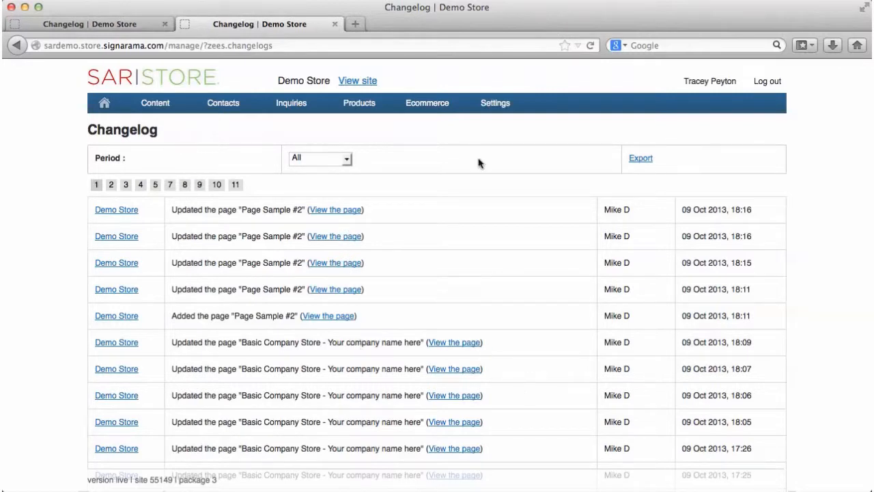
click(353, 82)
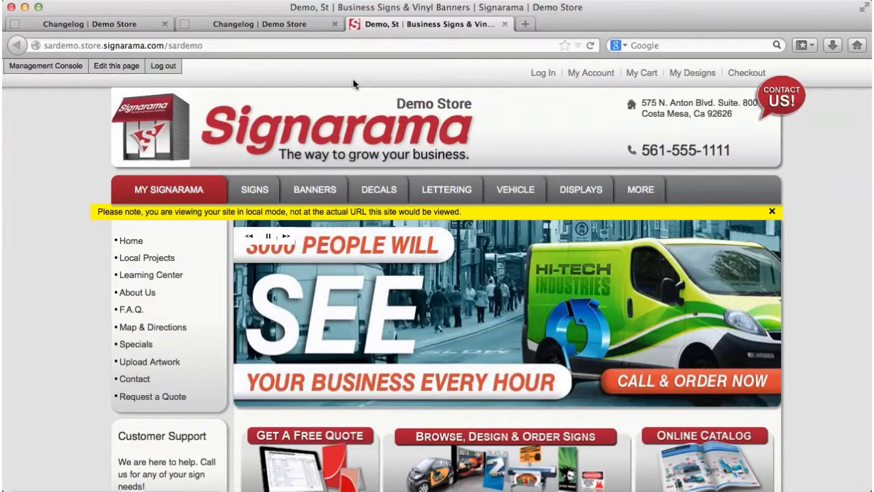
mouse_move(236, 234)
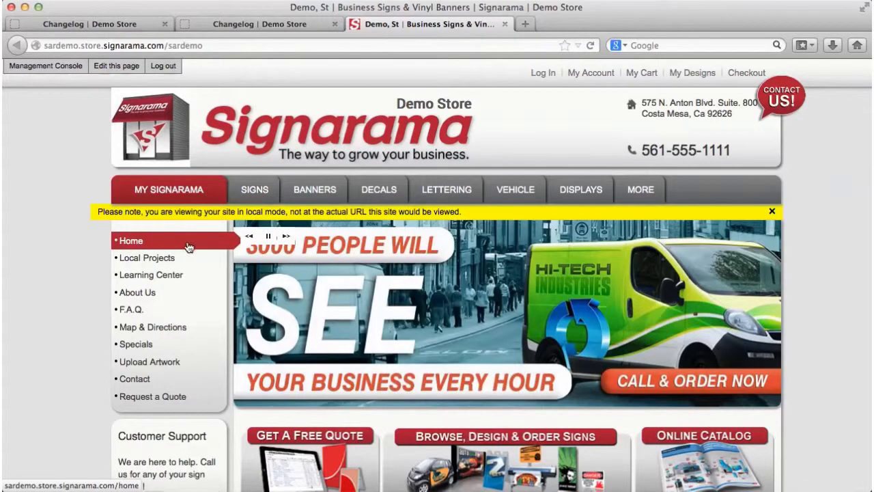
- View the store's Local Projects categories and open the Outdoor Signs category
click(167, 260)
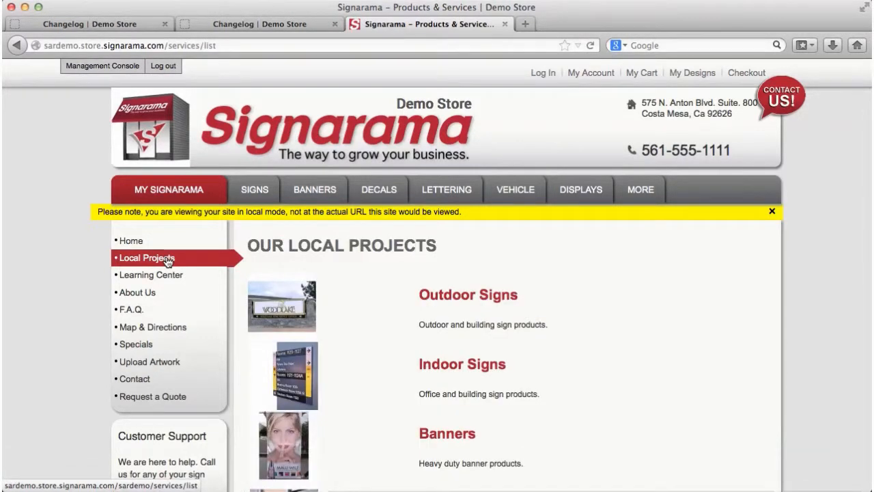
scroll(606, 315, down, 10)
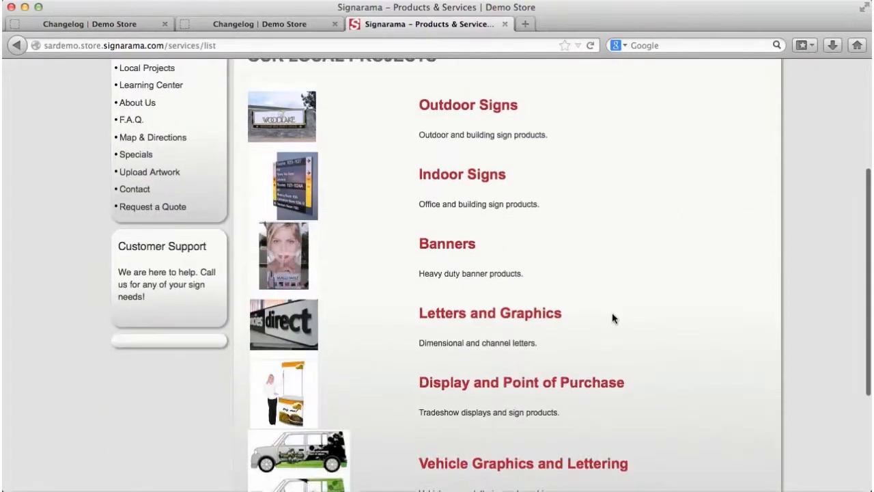
scroll(612, 318, up, 6)
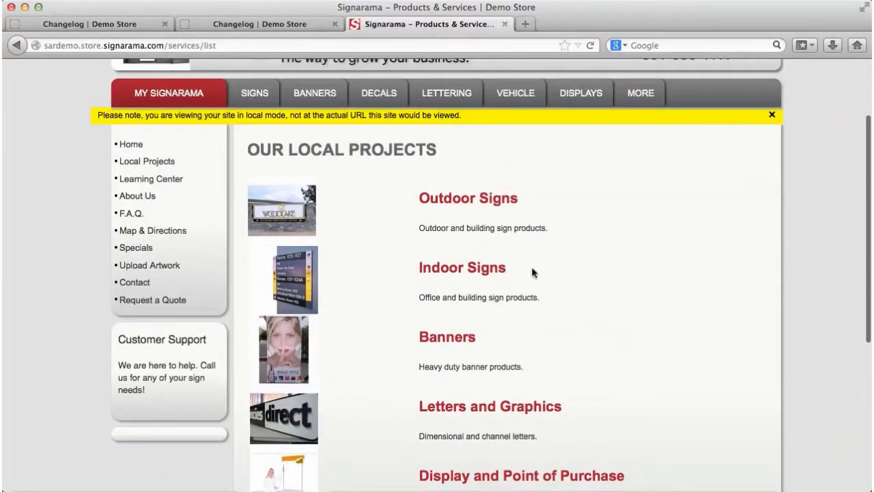
click(505, 200)
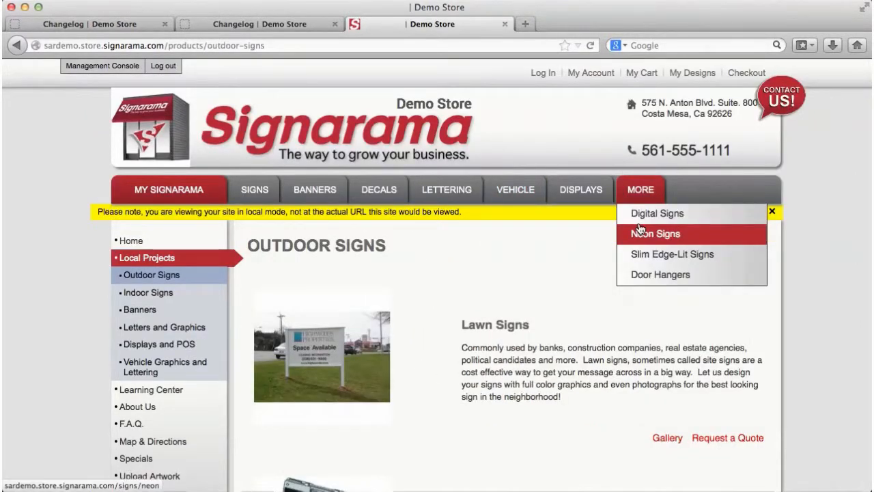
- Open the Real Estate Sign product page from the outdoor signs and examine its image, description and gallery
scroll(639, 226, down, 10)
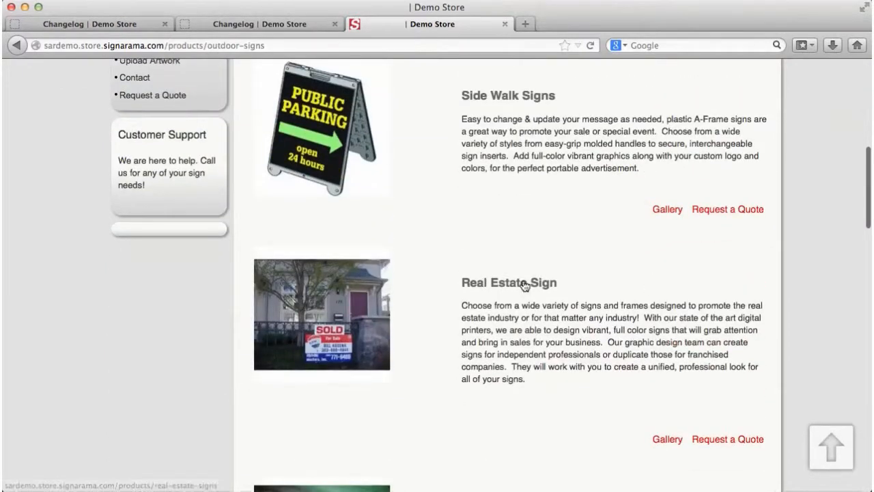
click(524, 284)
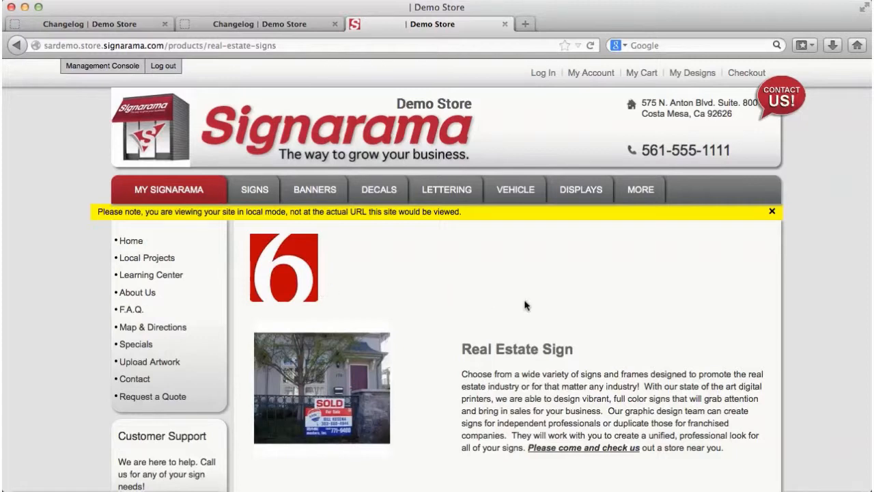
scroll(524, 303, down, 5)
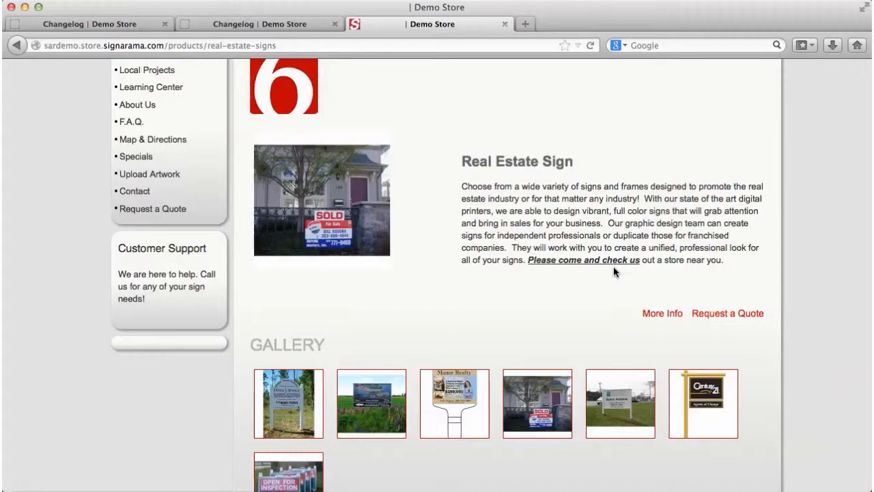
scroll(613, 268, up, 5)
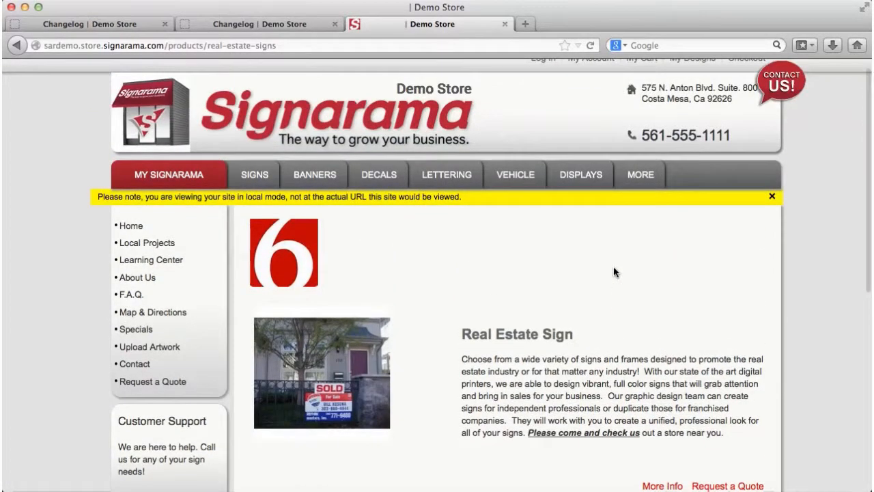